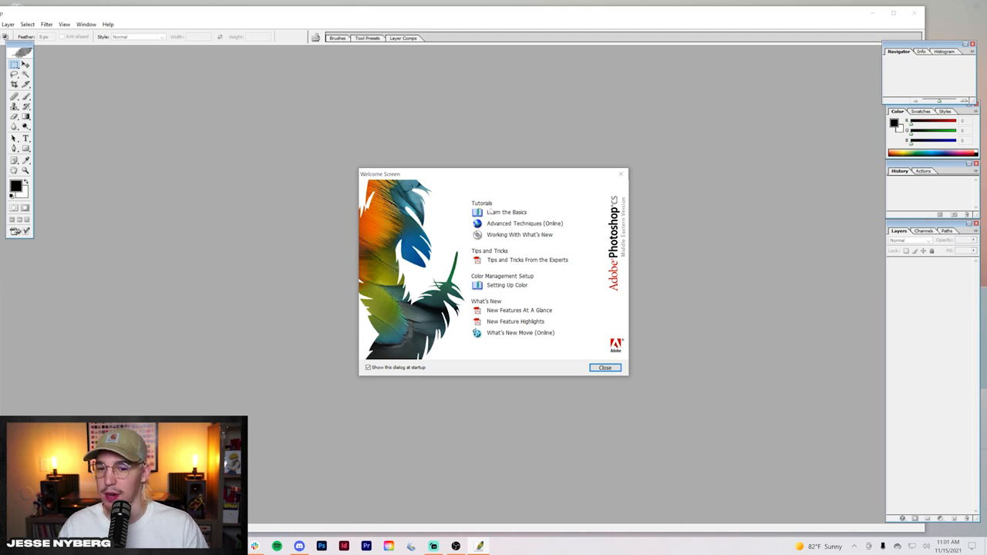
- Dismiss the Welcome Screen and dock the Navigator panel at the right edge
click(605, 367)
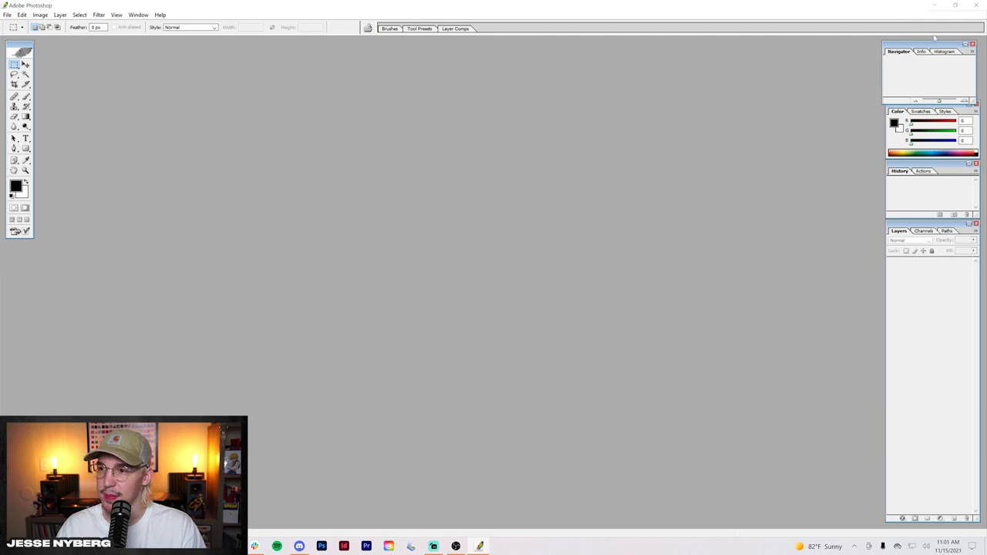
drag(935, 39, 940, 44)
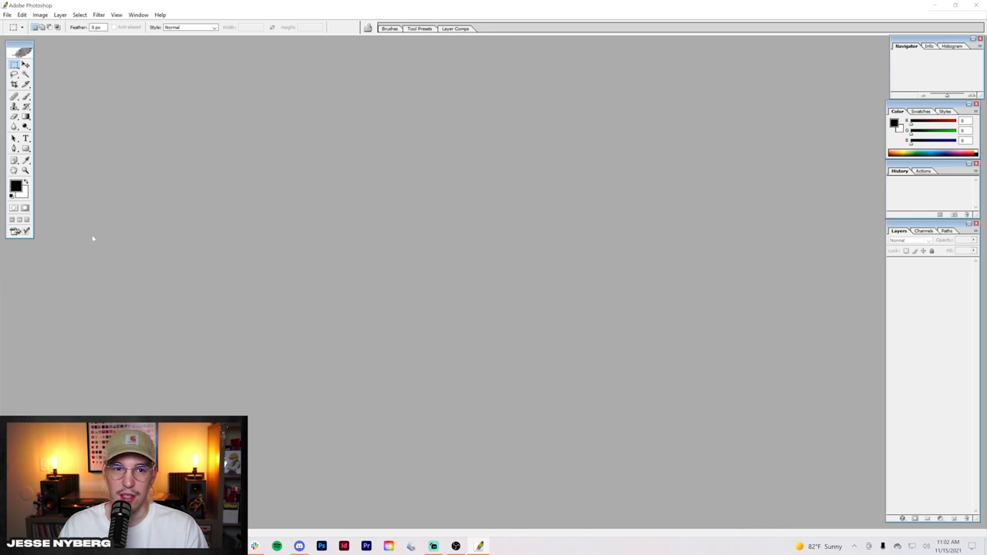
- Create a new 16 x 20 inch, 300 ppi document named Poster Design
click(7, 15)
click(24, 24)
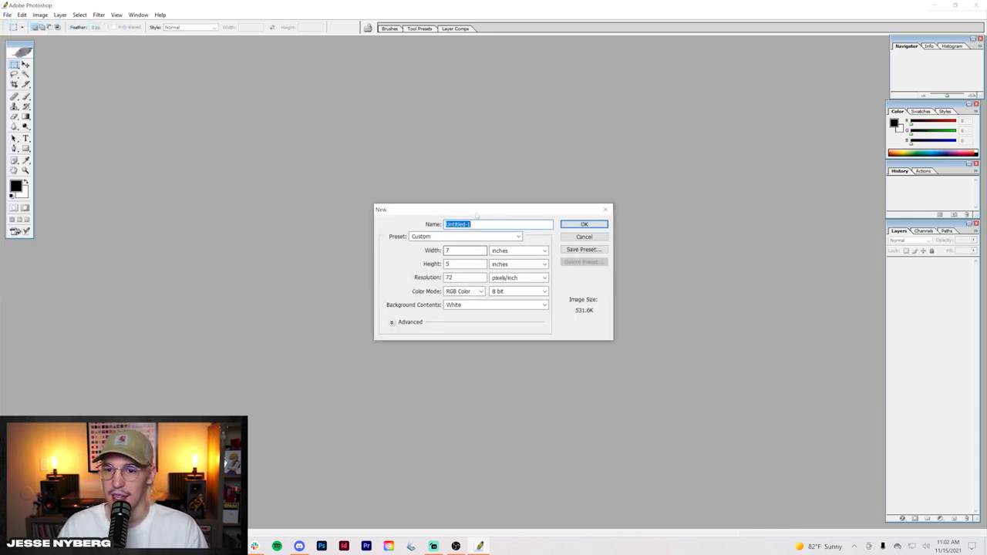
text(Poster Design)
text(6)
key(Tab)
text(20)
key(Tab)
text(300)
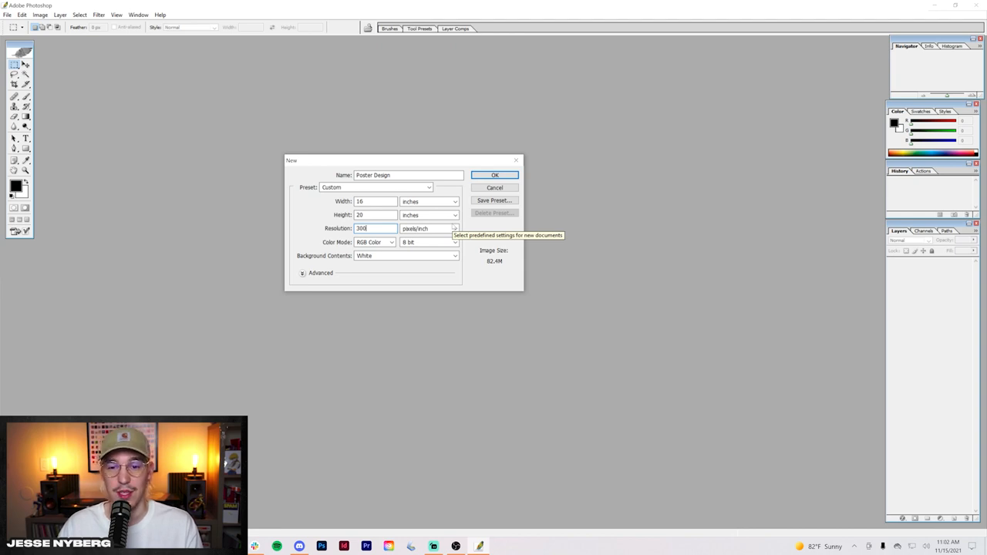
key(Return)
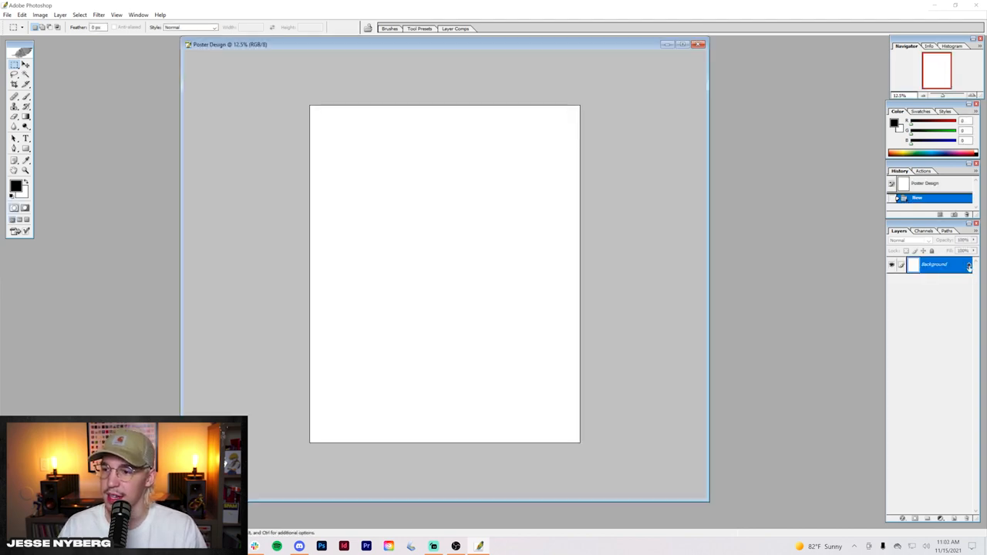
- Convert the background to an editable layer and add an empty Layer 1
double_click(969, 267)
key(Return)
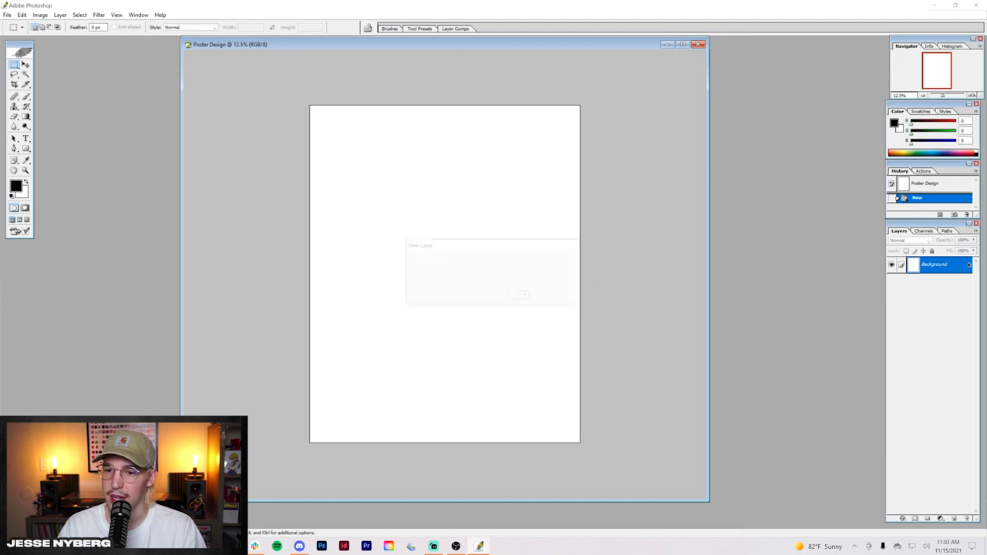
click(941, 519)
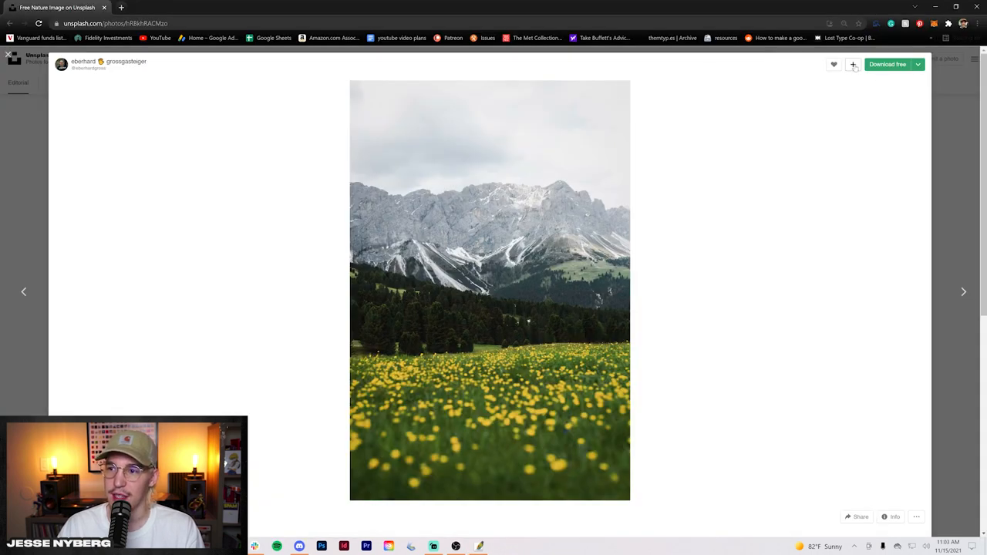
- Download the mountain-meadow photo from Unsplash and open the JPG in Photoshop
click(878, 68)
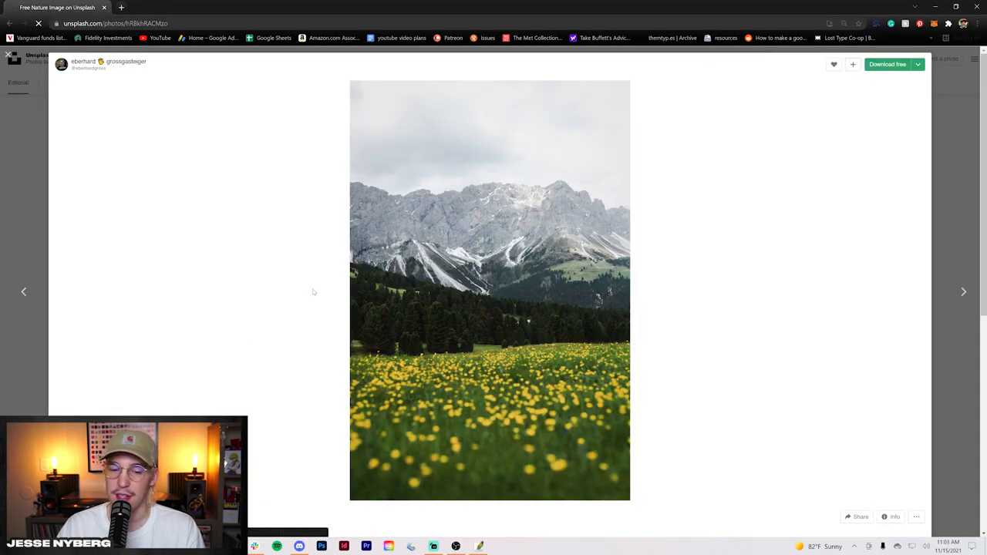
double_click(431, 5)
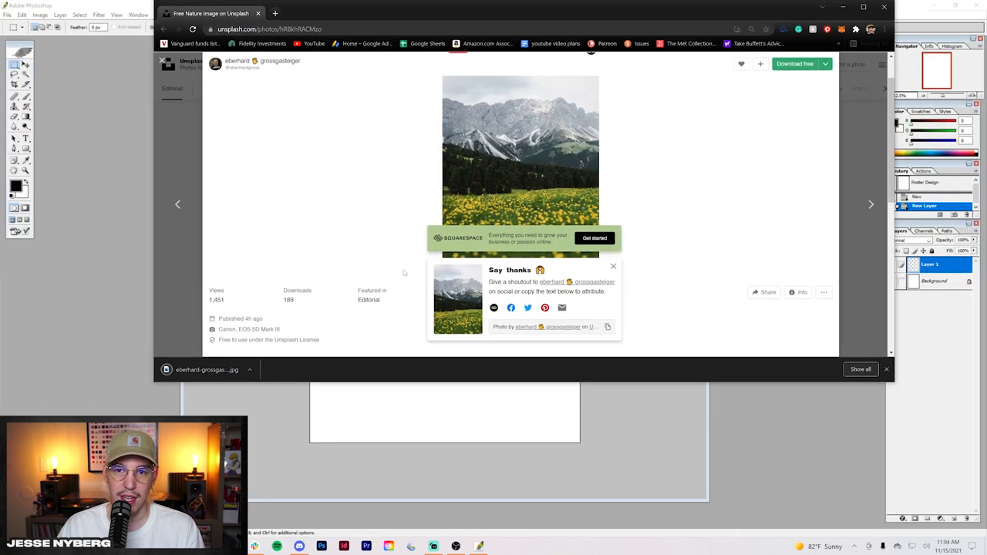
click(177, 368)
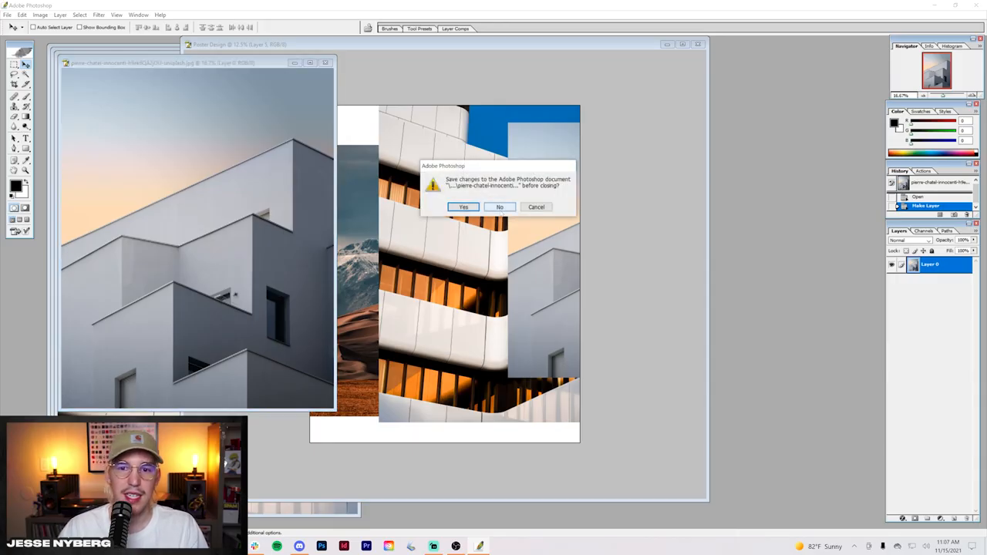
- Close the building, desert and meadow photo documents without saving, leaving Poster Design open
click(353, 58)
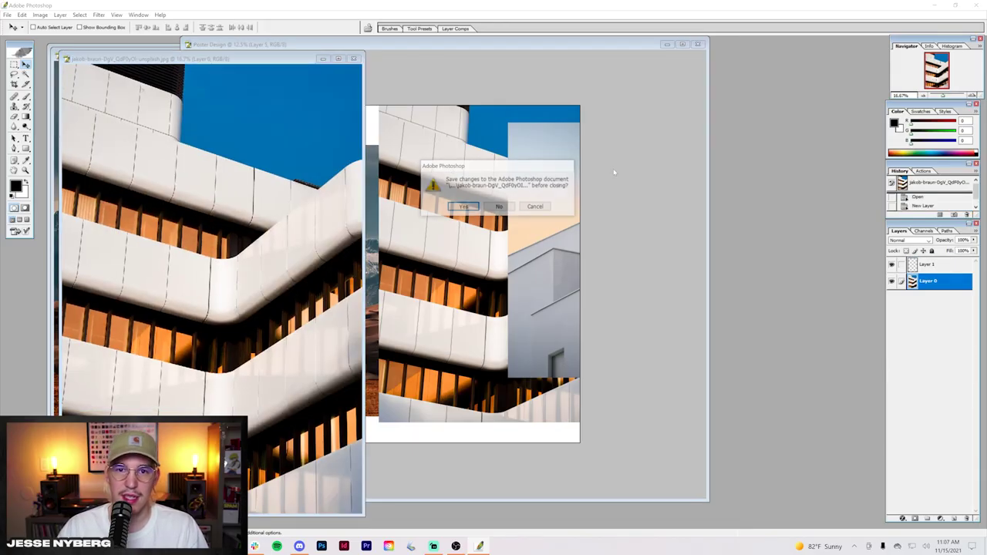
click(500, 206)
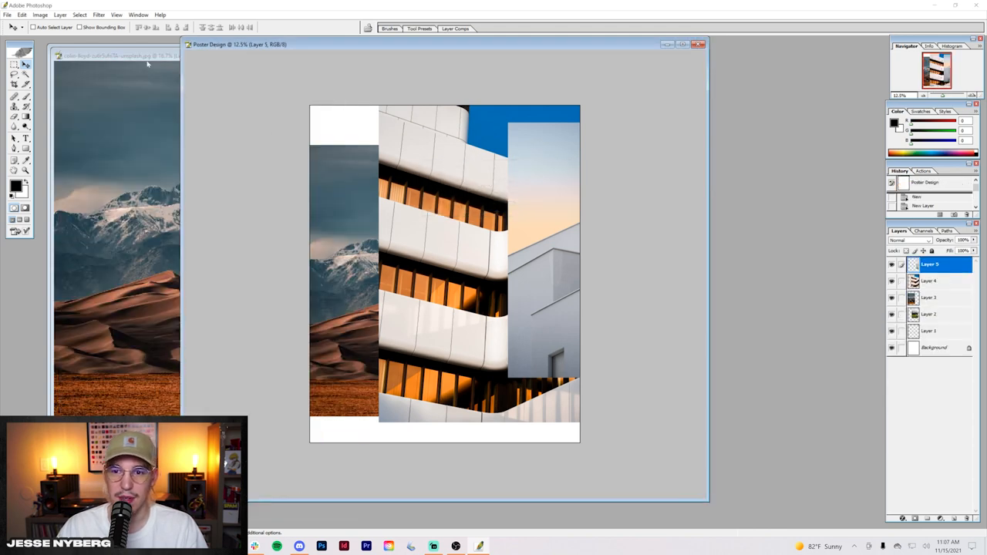
click(287, 56)
click(500, 207)
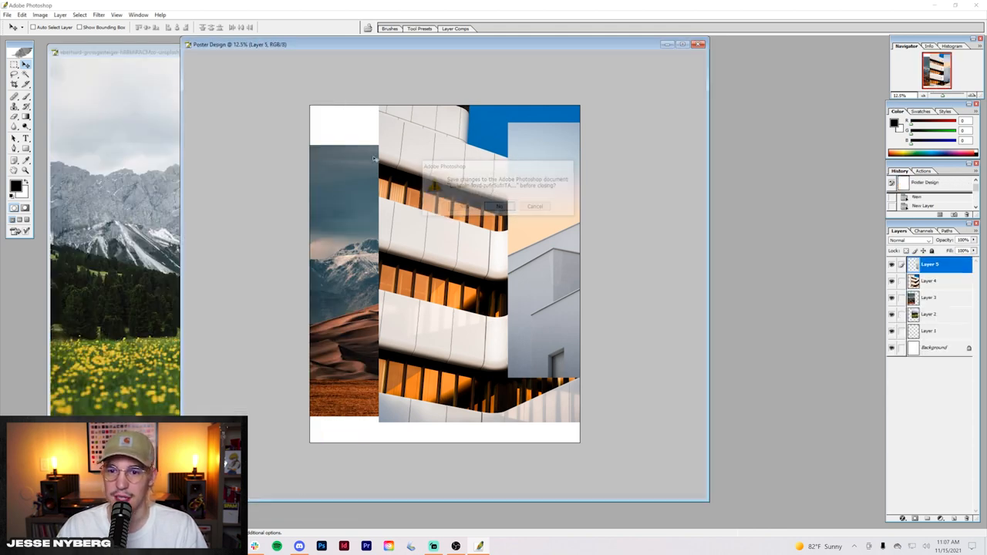
click(331, 51)
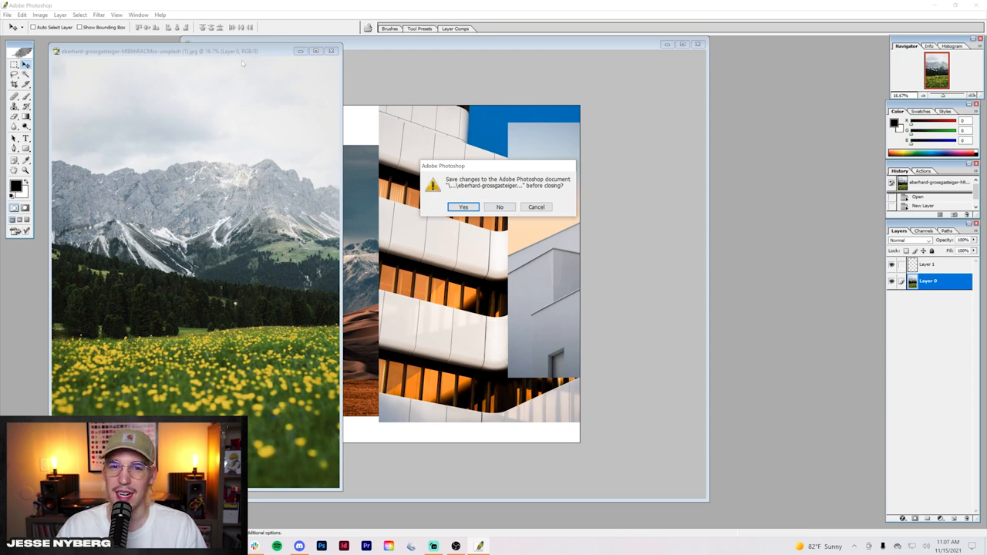
click(499, 207)
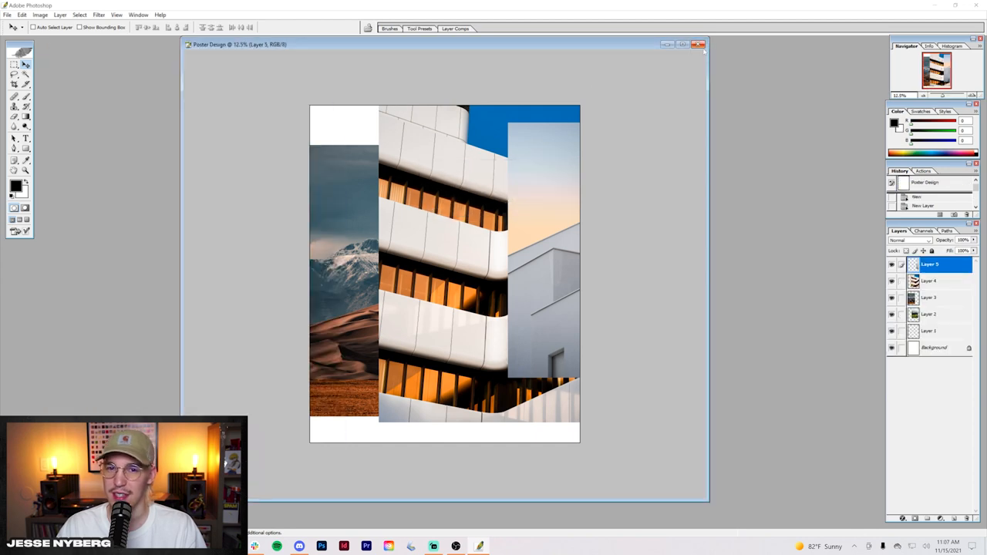
- Hide the photo layers and draw a large black rounded rectangle across the upper page
drag(711, 43, 831, 78)
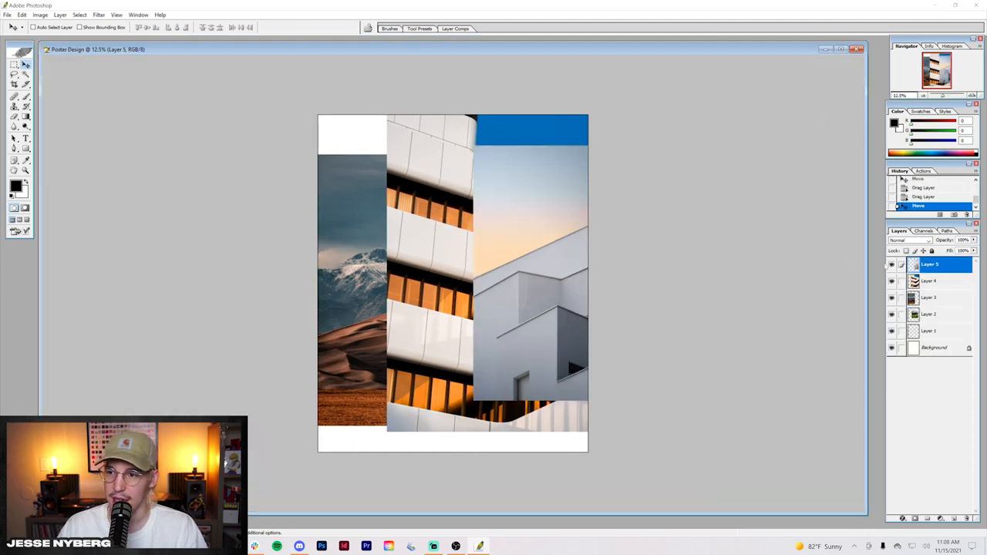
drag(891, 322, 891, 331)
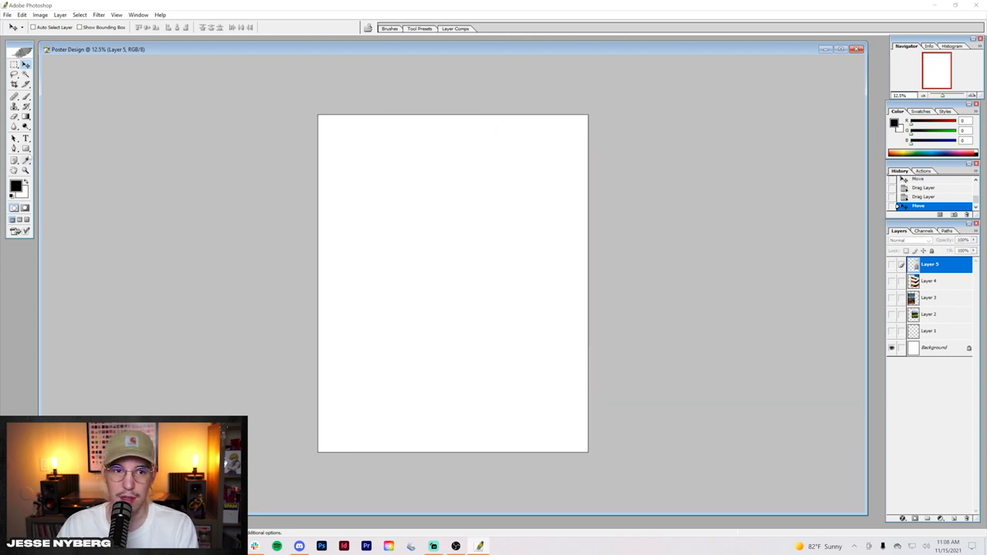
click(26, 148)
click(62, 156)
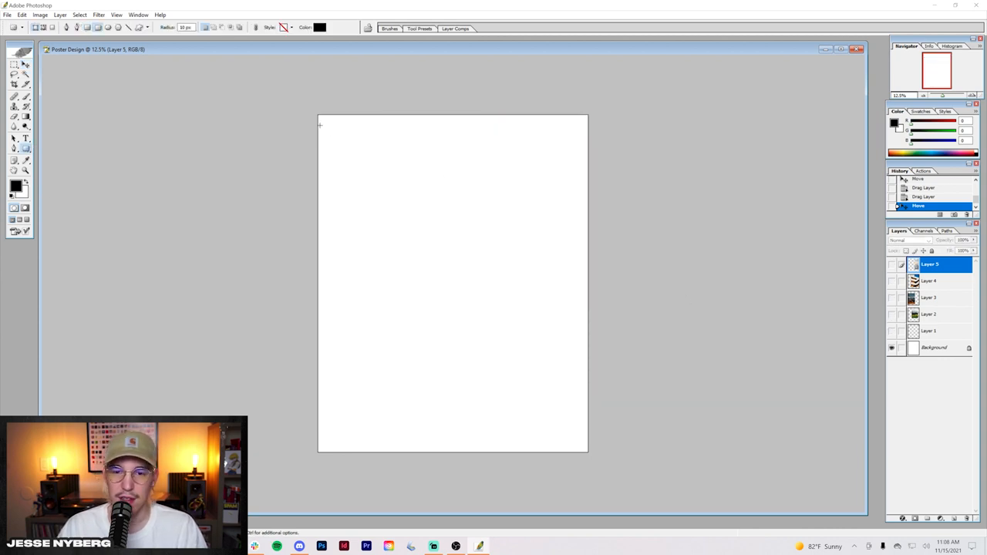
drag(320, 125, 585, 391)
key(v)
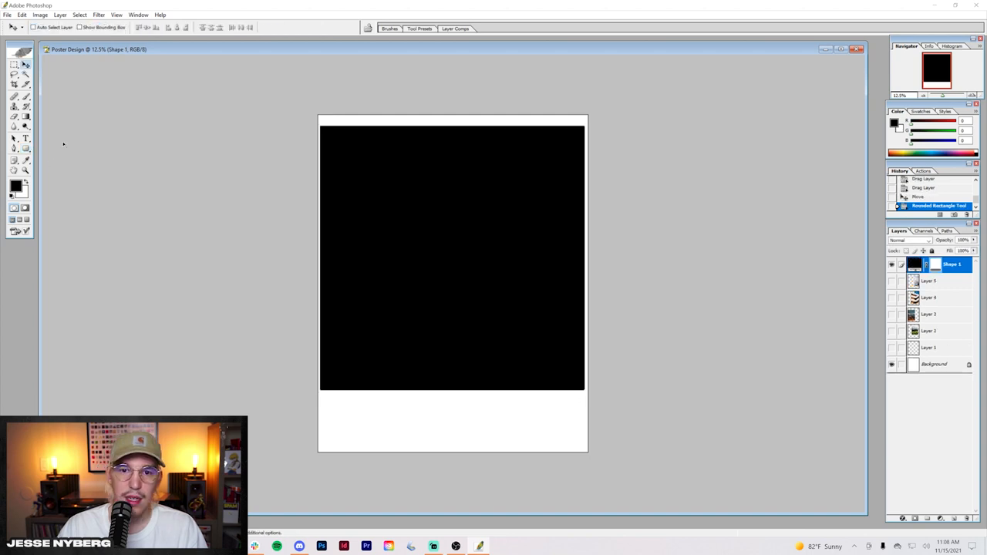
key(u)
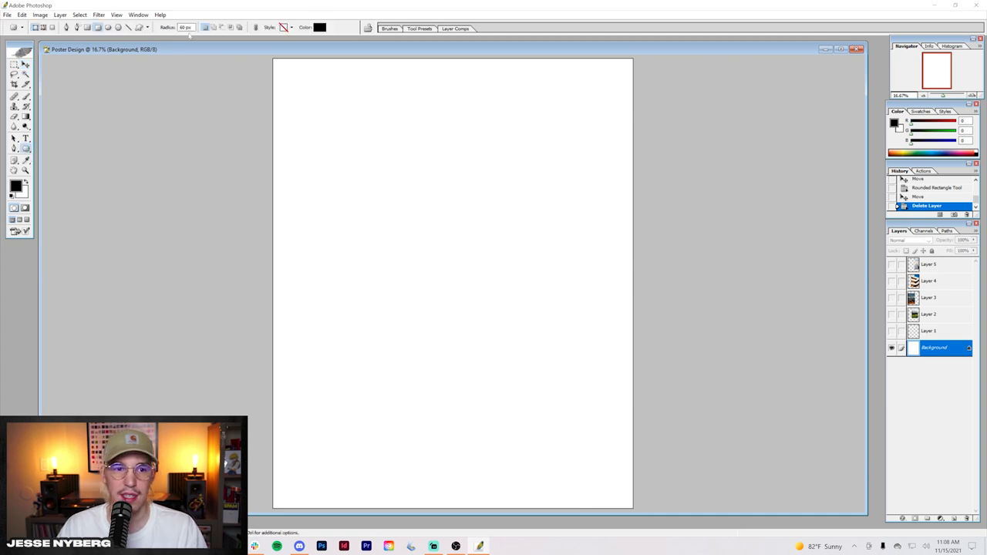
drag(280, 73, 627, 415)
key(v)
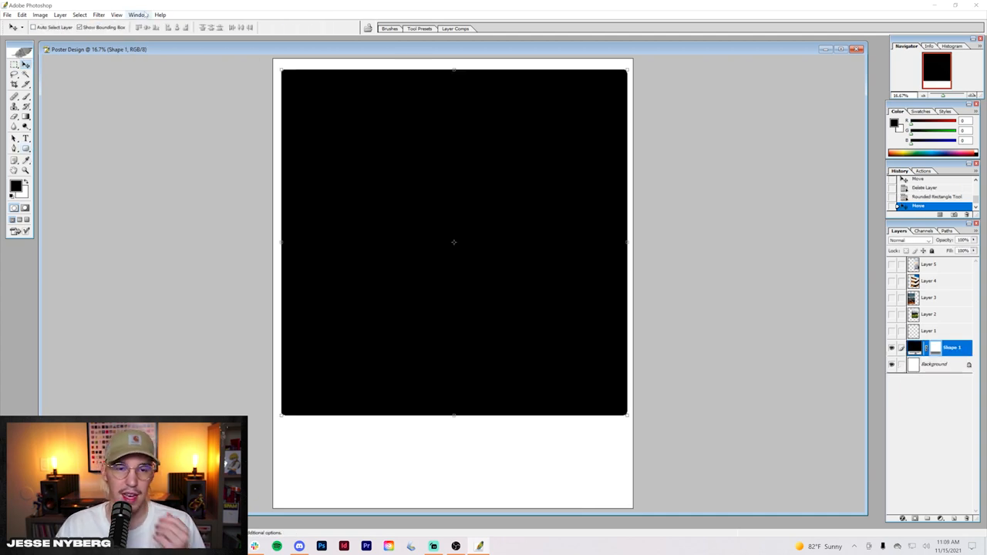
- Show rulers along the document edges and fit the page to the window
click(144, 16)
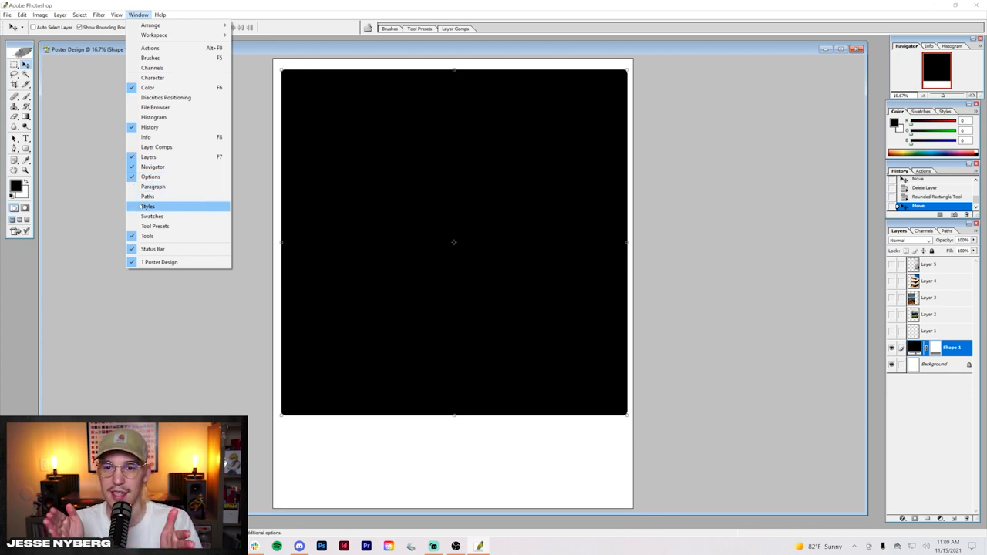
key(Escape)
key(ctrl+r)
key(ctrl+0)
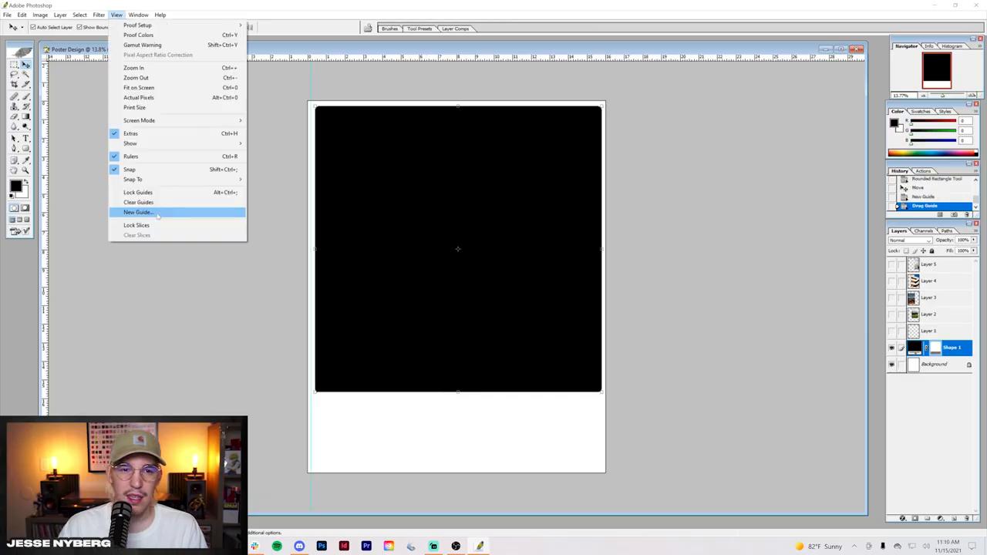
- Place a guide via New Guide at 60px, then undo and step back through the guide changes
click(143, 210)
text(60px)
key(Return)
key(ctrl+0)
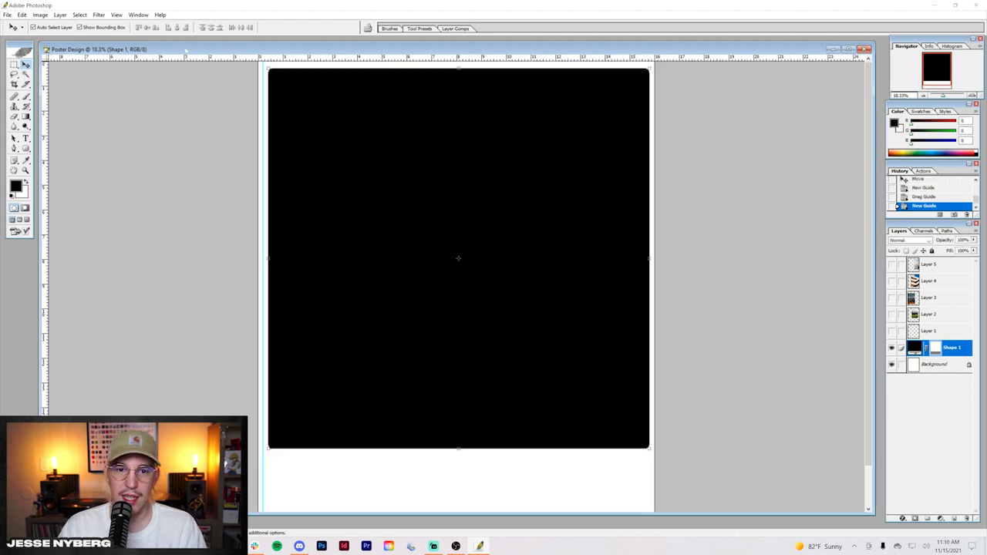
key(ctrl+z)
key(ctrl+z)
key(ctrl+z)
key(ctrl+z)
key(ctrl+z)
key(ctrl+z)
key(ctrl+z)
key(ctrl+z)
key(ctrl+z)
key(ctrl+alt+z)
key(ctrl+alt+z)
key(ctrl+alt+z)
key(ctrl+minus)
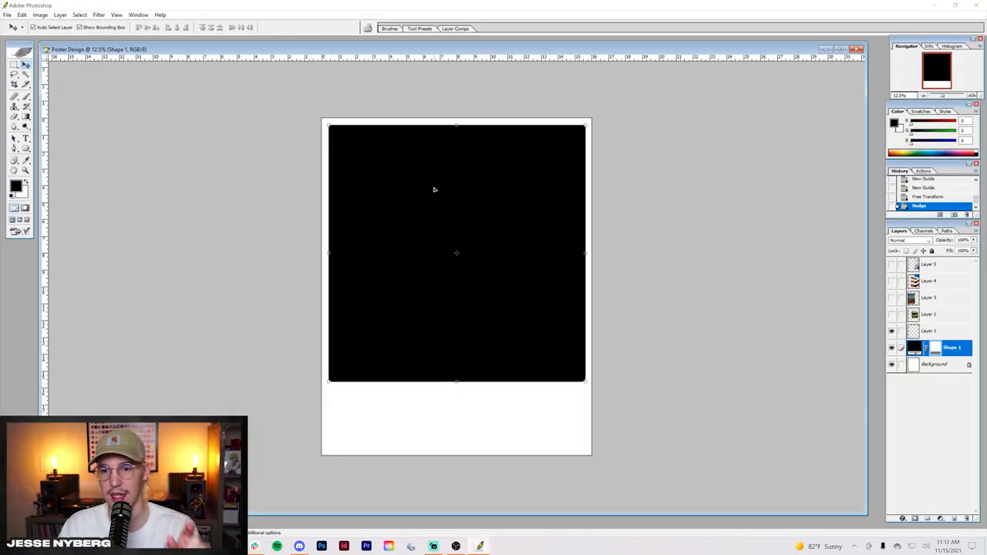
scroll(636, 343, up, 2)
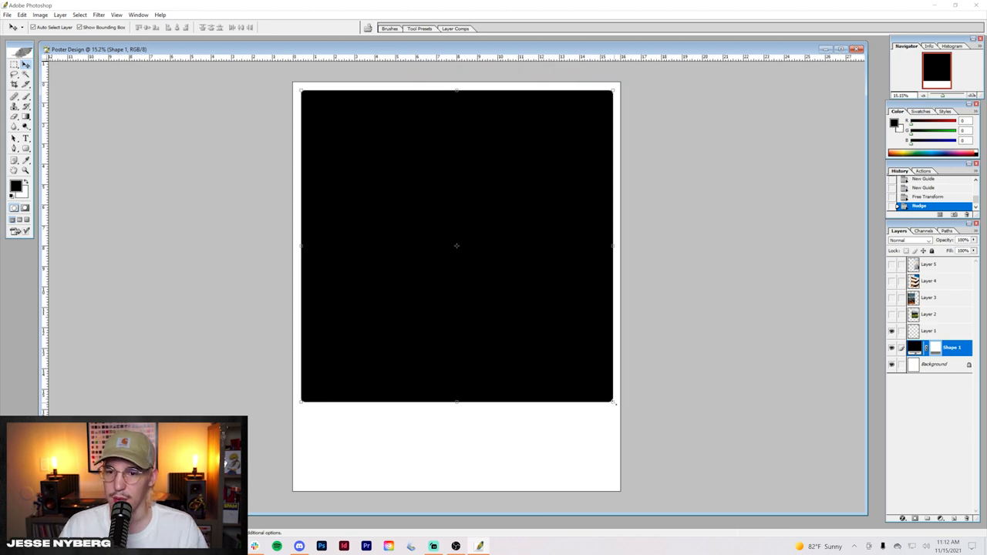
- Duplicate the black shape layer and recolour the copy's fill red
key(ctrl+j)
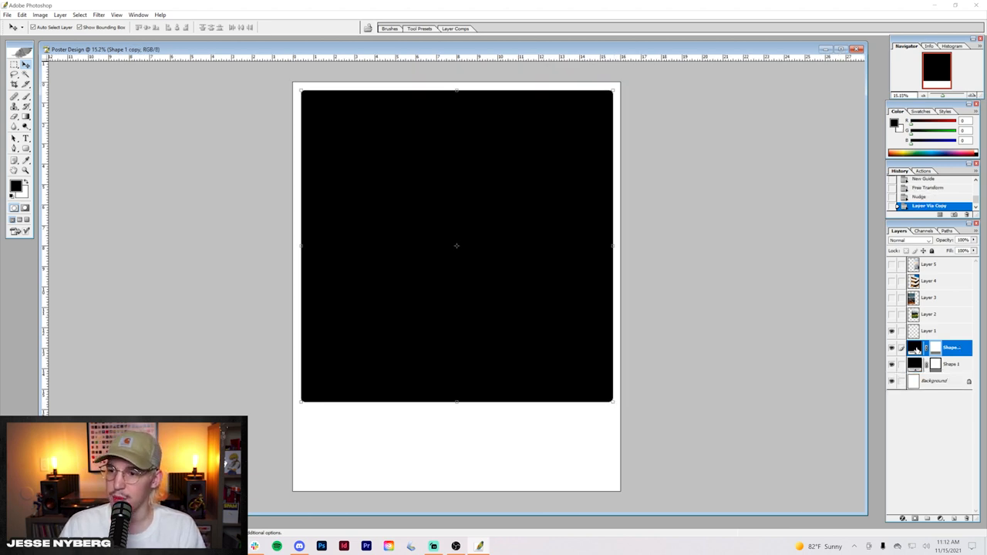
double_click(914, 349)
click(510, 239)
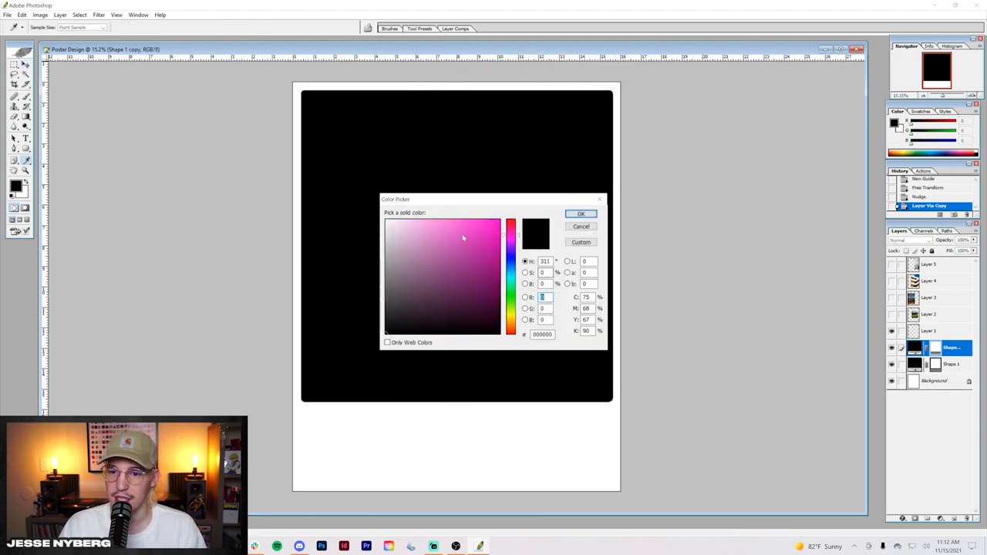
click(590, 215)
double_click(915, 349)
click(467, 236)
click(580, 215)
- Shrink the red shape into the top-left quadrant and duplicate a copy into the top-right
key(v)
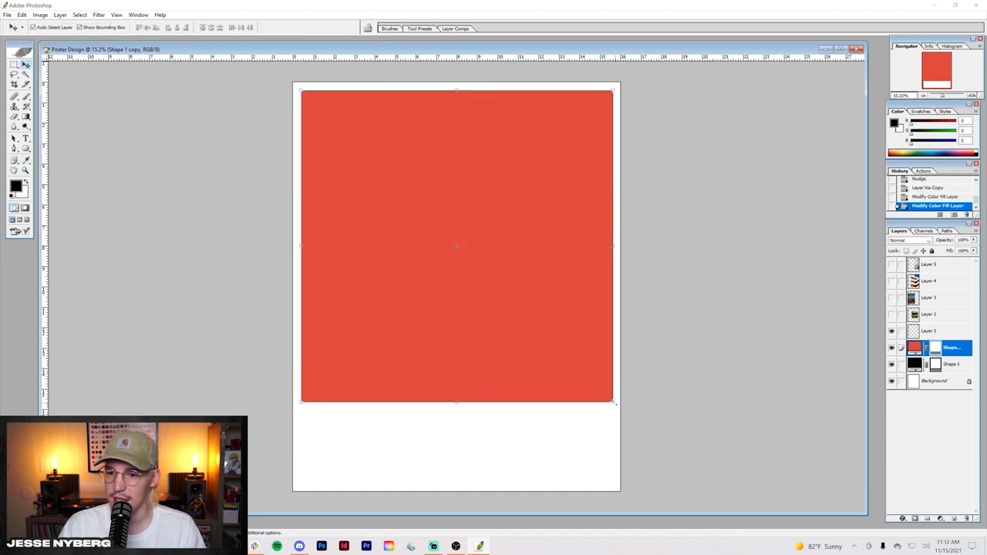
mouse_move(613, 403)
mouse_down()
mouse_move(512, 276)
mouse_move(456, 231)
mouse_move(448, 242)
mouse_move(424, 214)
mouse_up()
key(Return)
key(ctrl+j)
drag(362, 154, 532, 162)
key(ctrl+t)
drag(455, 232, 460, 243)
- Duplicate the top squares into the lower row, forming an evenly spaced 2x2 grid inside the frame
key(Return)
key(ctrl+j)
drag(532, 193, 558, 306)
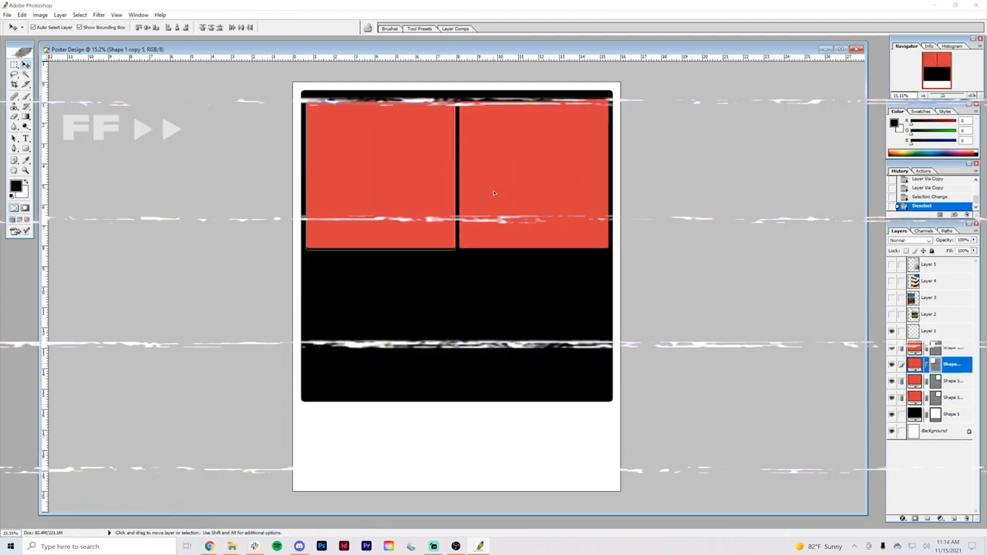
drag(455, 208, 455, 166)
drag(379, 208, 380, 321)
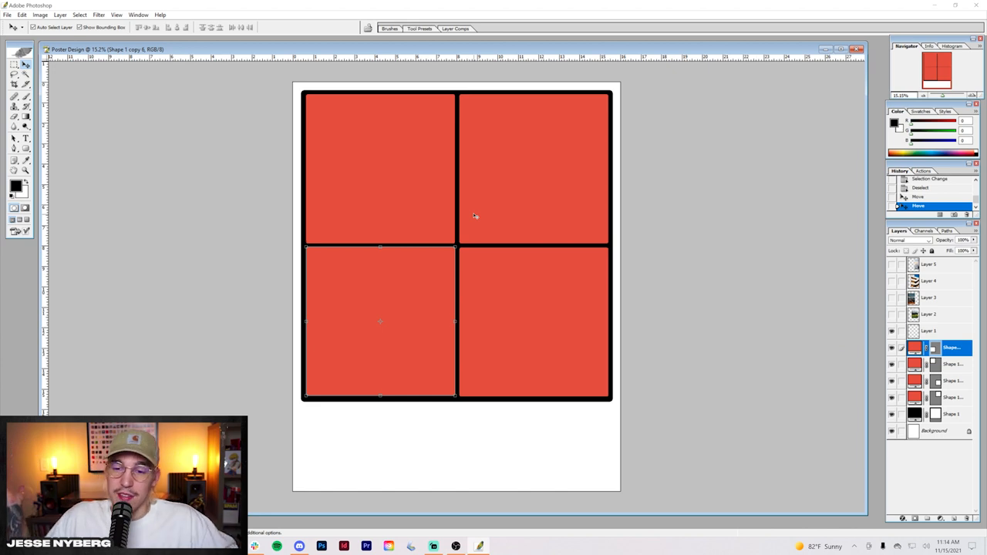
click(953, 414)
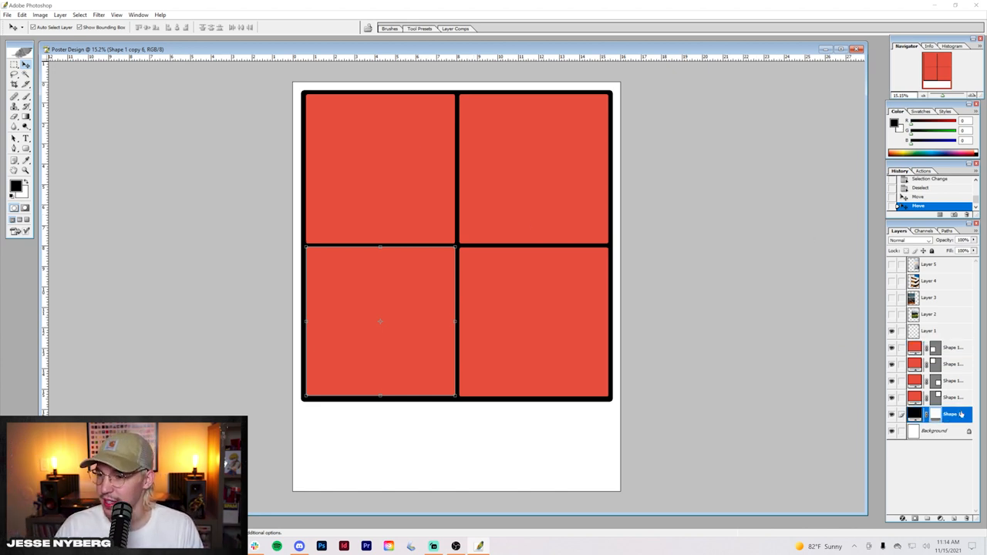
key(ctrl+minus)
key(ctrl+plus)
key(ctrl+minus)
- Clip the mountain-meadow photo into the top-left red square and scale it to fill the cell
click(892, 314)
drag(929, 314, 929, 356)
key(ctrl+plus)
alt+click(939, 355)
key(ctrl+t)
mouse_move(479, 178)
mouse_down()
mouse_move(405, 178)
mouse_move(484, 178)
mouse_up()
mouse_move(484, 330)
mouse_down()
mouse_move(431, 271)
mouse_move(403, 214)
mouse_up()
drag(347, 146, 371, 147)
drag(436, 167, 456, 168)
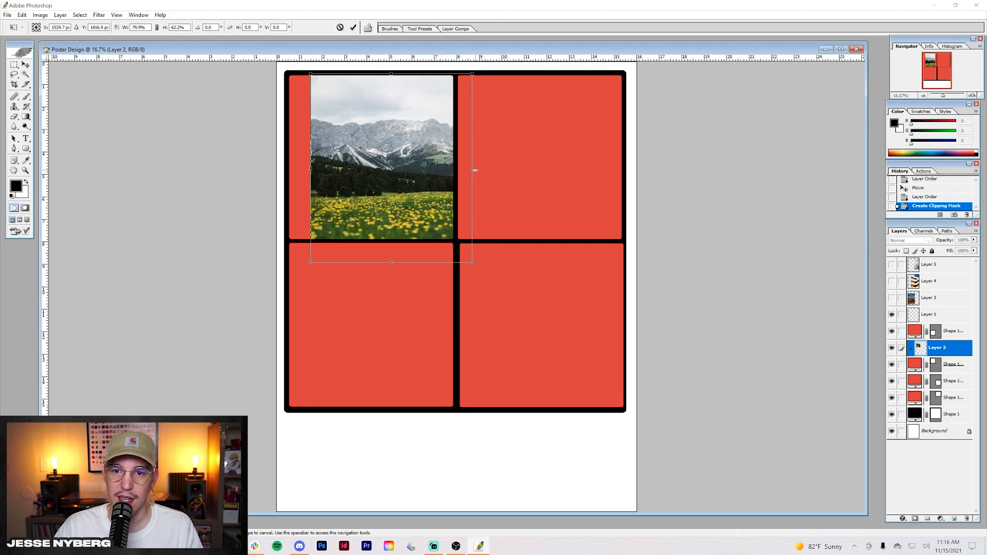
drag(453, 263, 486, 328)
drag(386, 181, 375, 156)
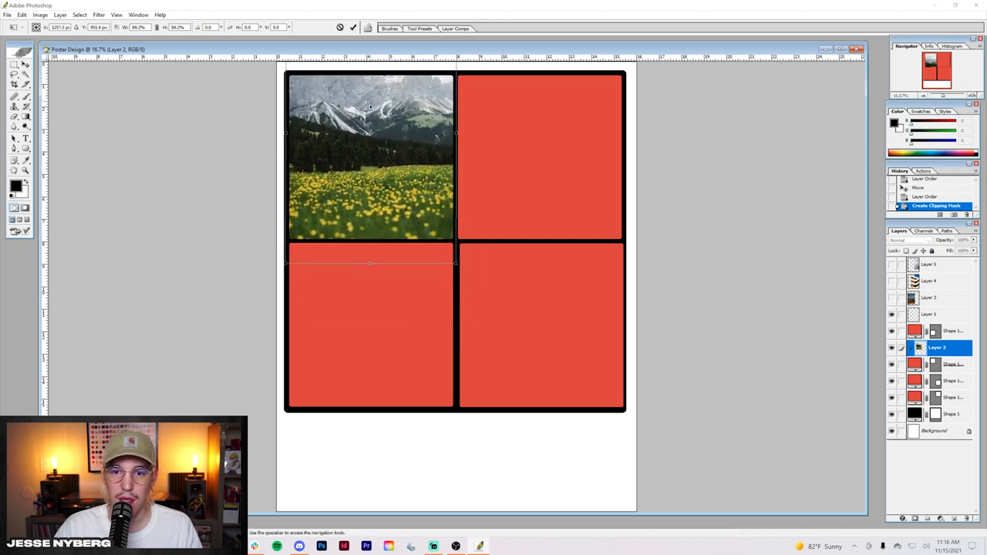
mouse_move(371, 93)
mouse_down()
mouse_move(377, 140)
mouse_move(408, 119)
mouse_up()
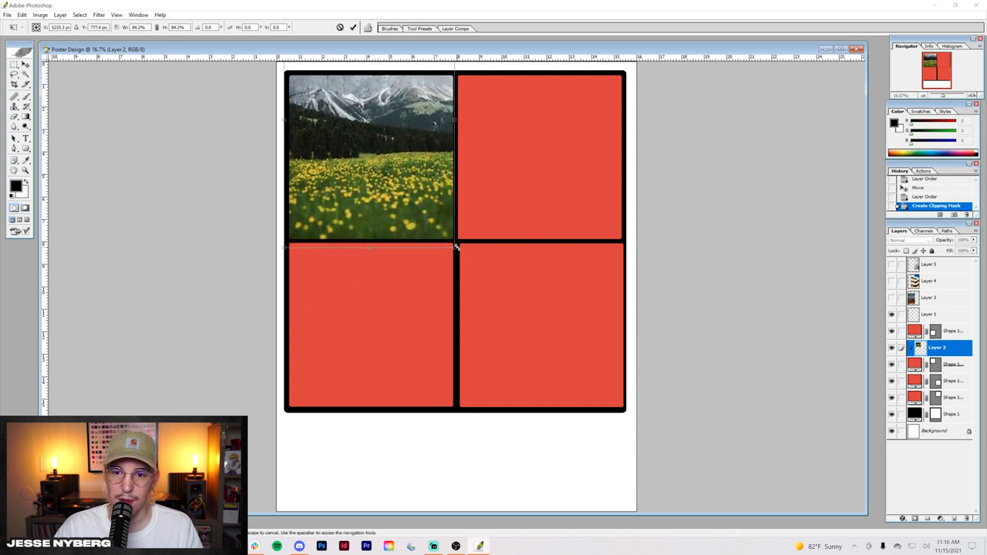
drag(456, 249, 456, 291)
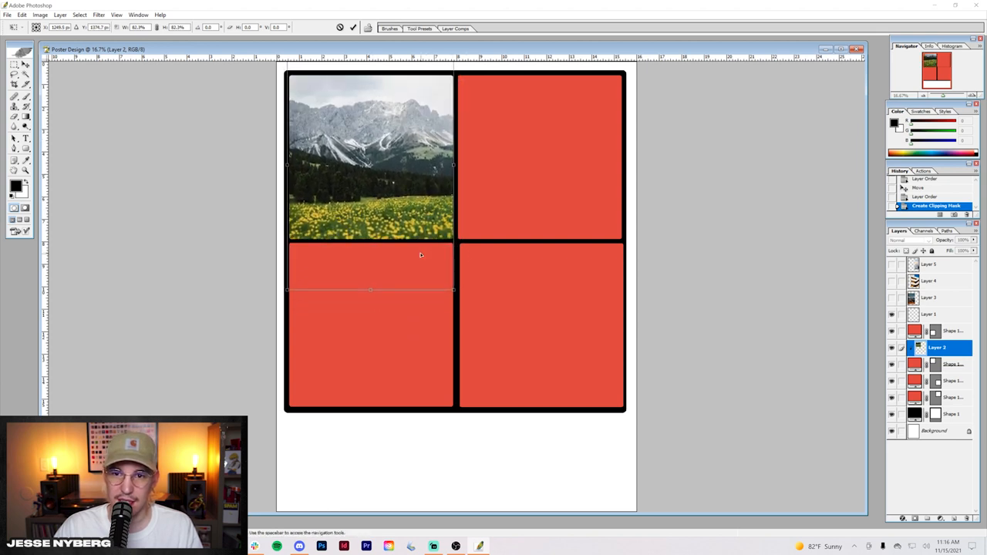
key(Return)
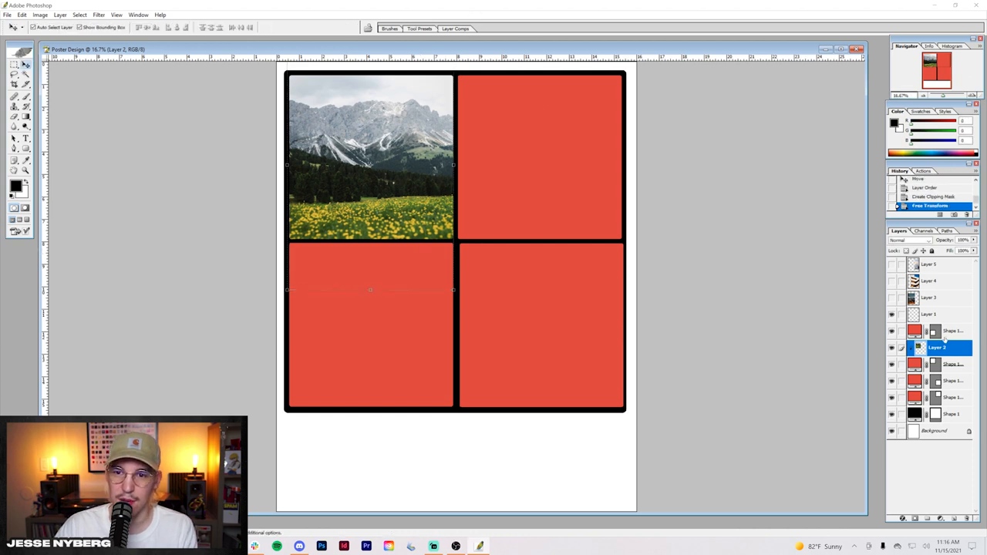
- Clip the desert-mountain photo into the bottom-right square and scale it to fit
click(892, 298)
click(937, 297)
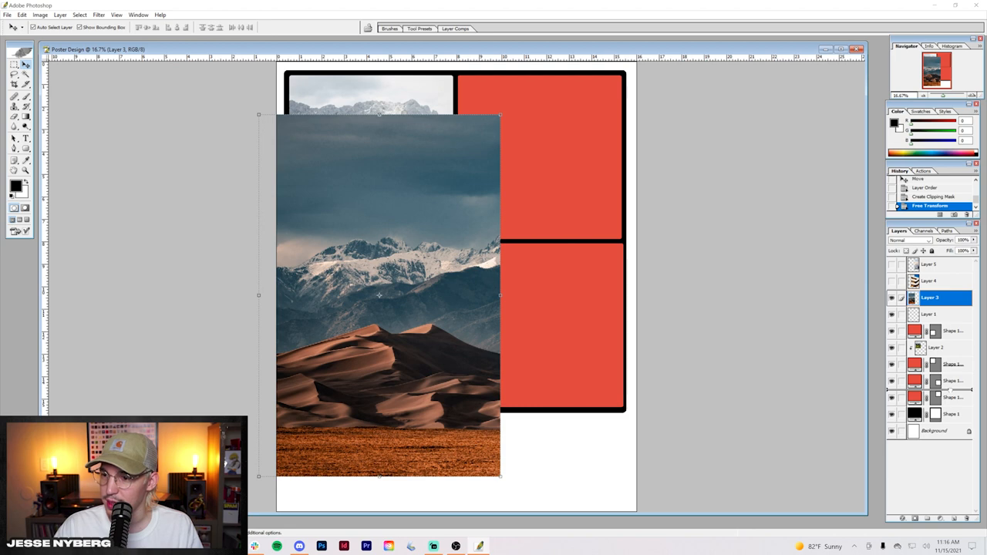
drag(937, 298, 925, 372)
alt+click(912, 372)
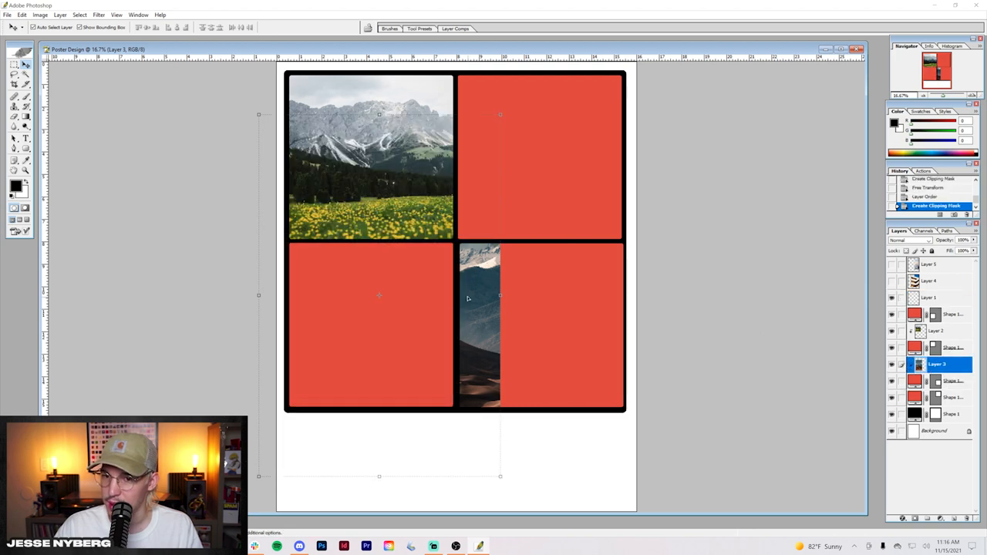
drag(467, 298, 604, 329)
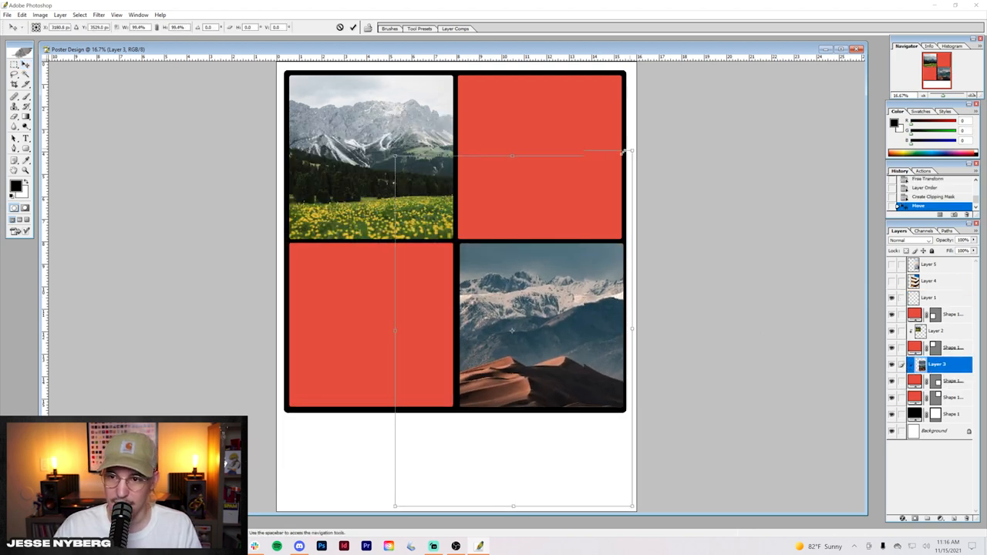
drag(634, 152, 543, 288)
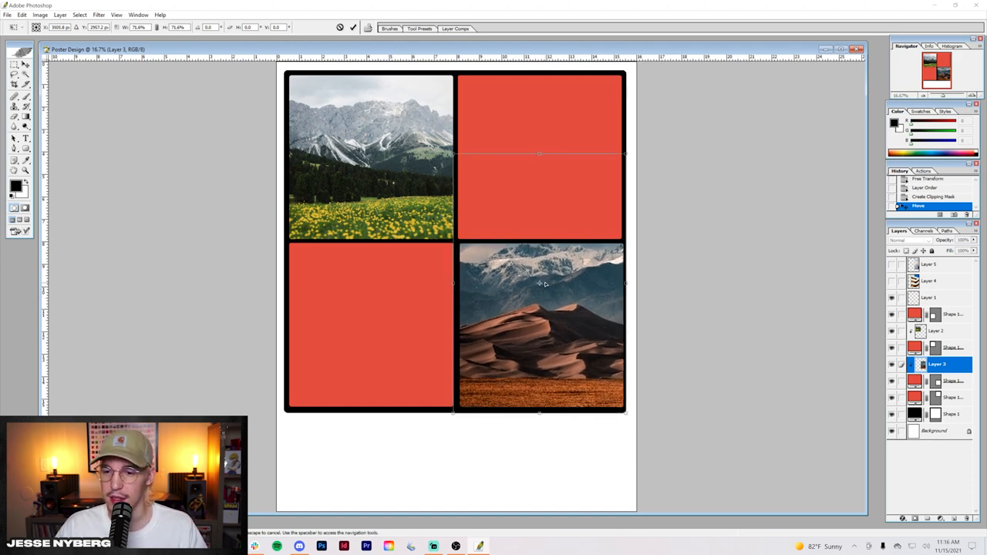
drag(543, 289, 545, 298)
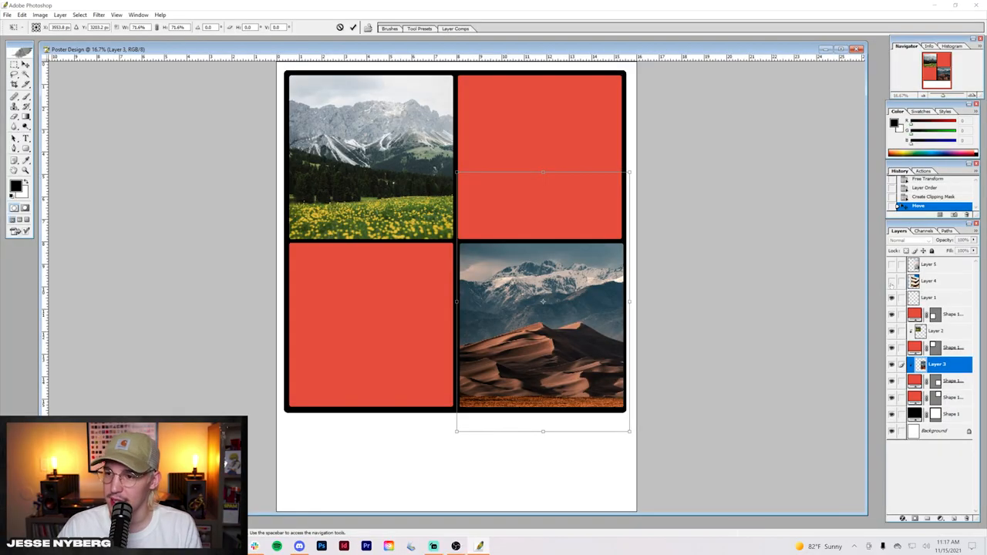
key(Return)
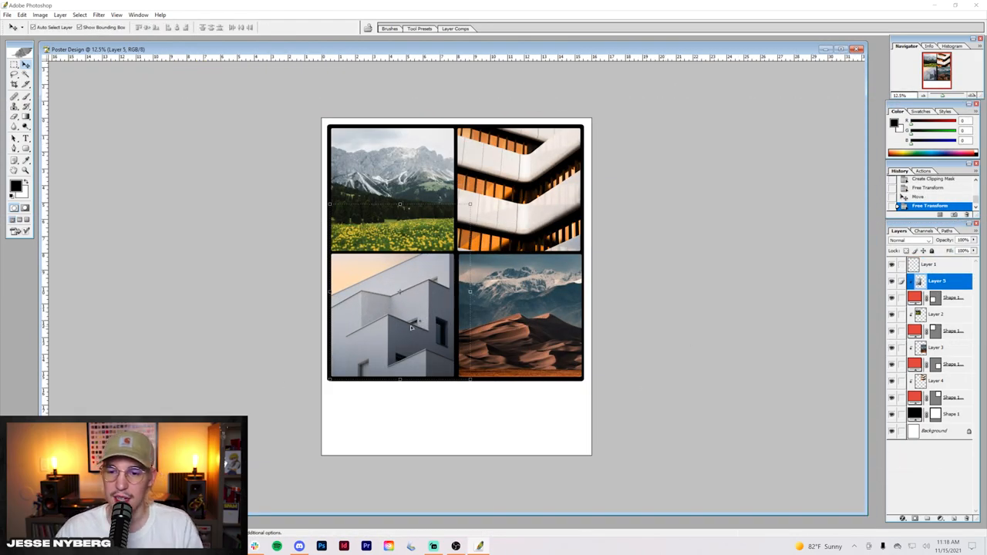
- Draw a text frame below the photo grid and enter the word RANGE
key(ctrl+0)
key(t)
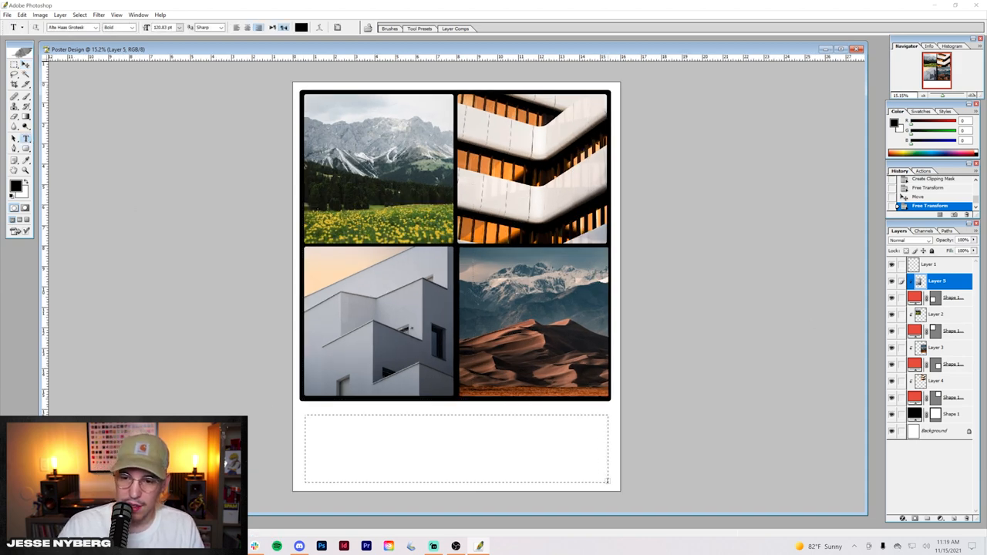
drag(517, 471, 608, 484)
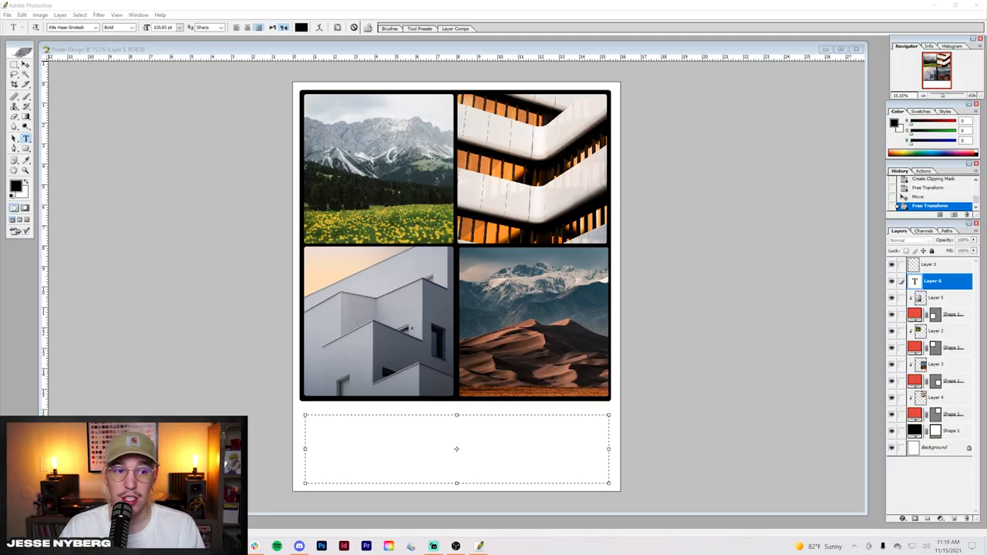
text(RANGE)
key(ctrl+Return)
key(v)
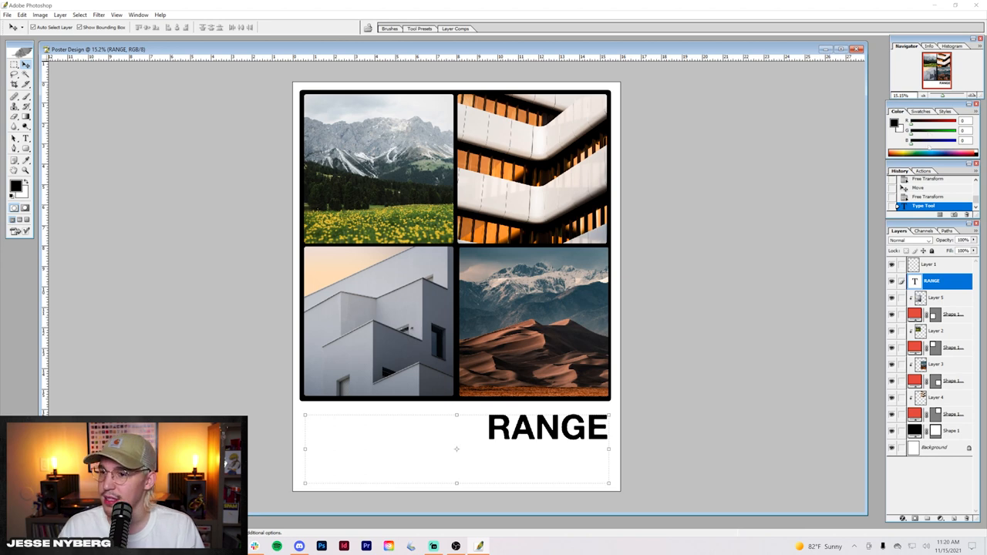
- Set RANGE in a serif font, centre-aligned at 245 pt
key(t)
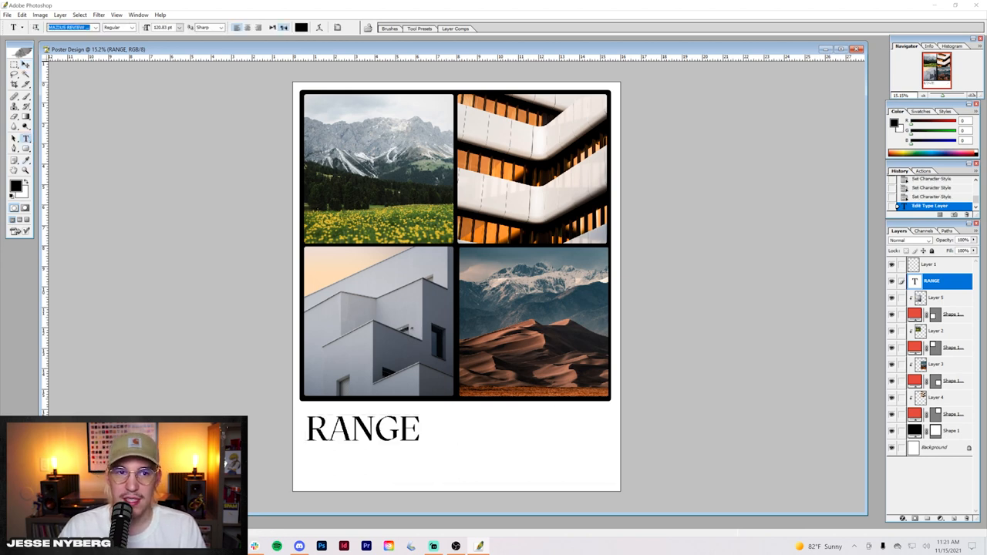
text(Halibut Serif (OT1))
key(Return)
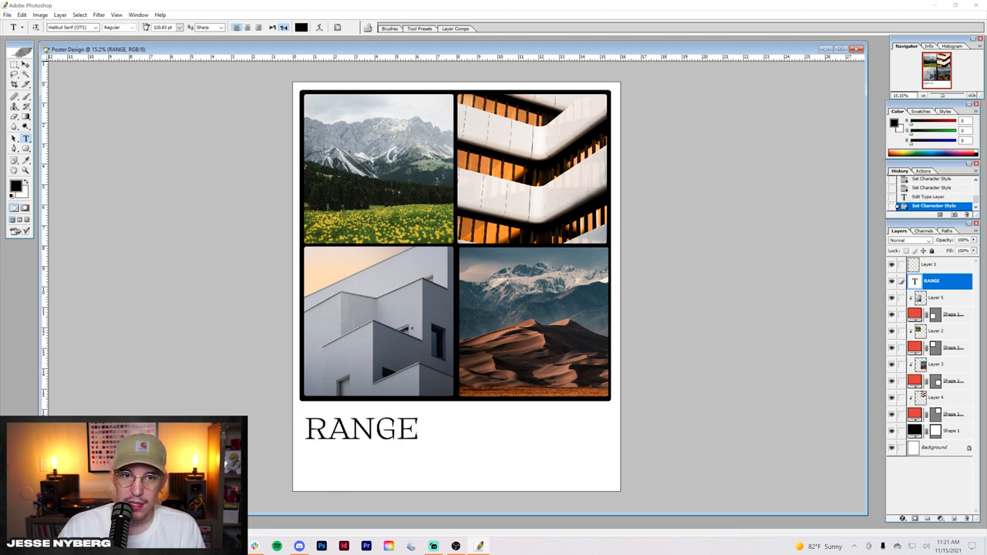
click(95, 27)
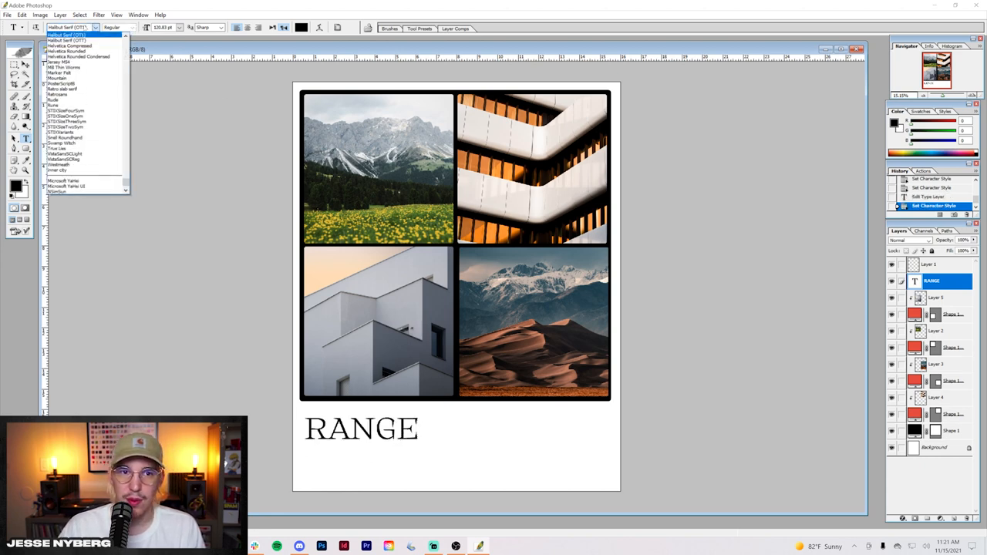
click(80, 35)
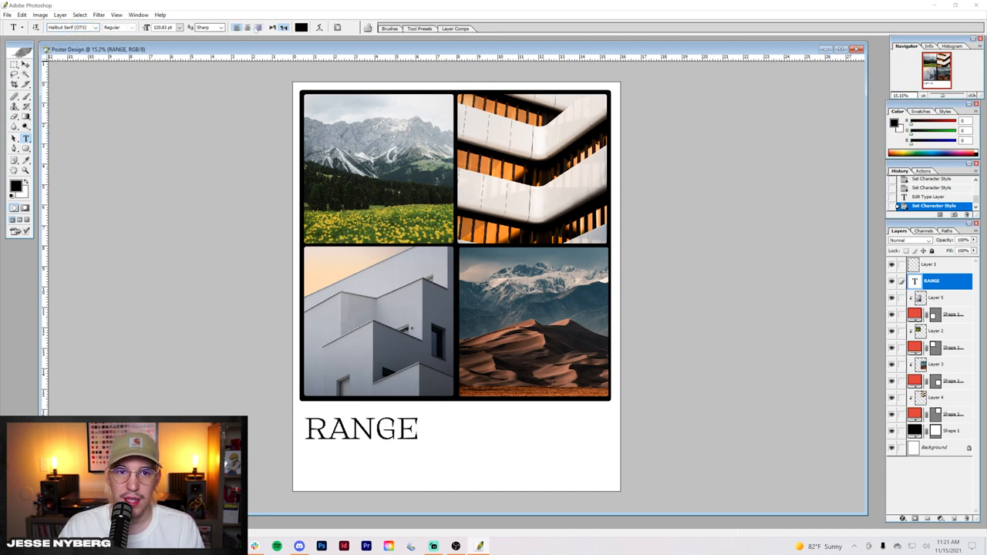
click(246, 27)
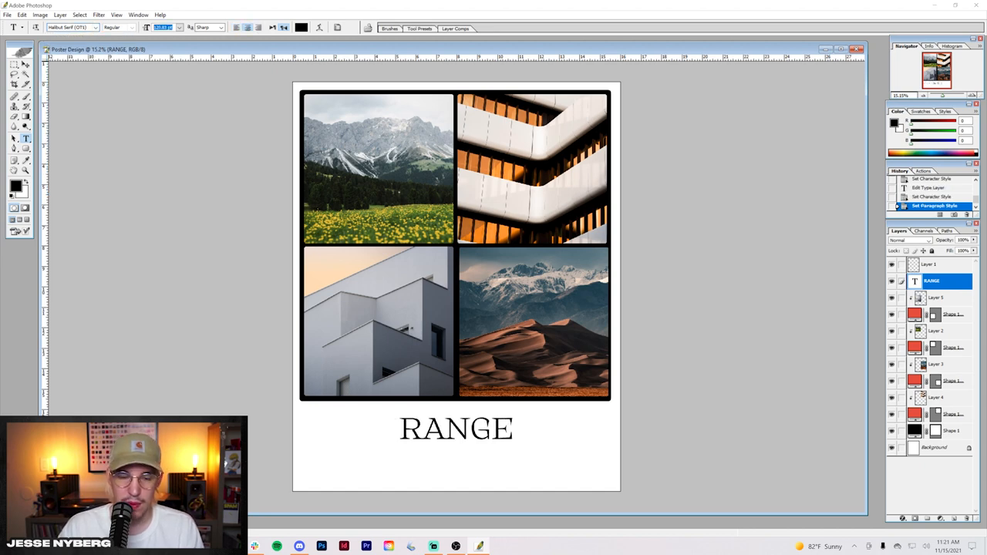
text(245)
key(Return)
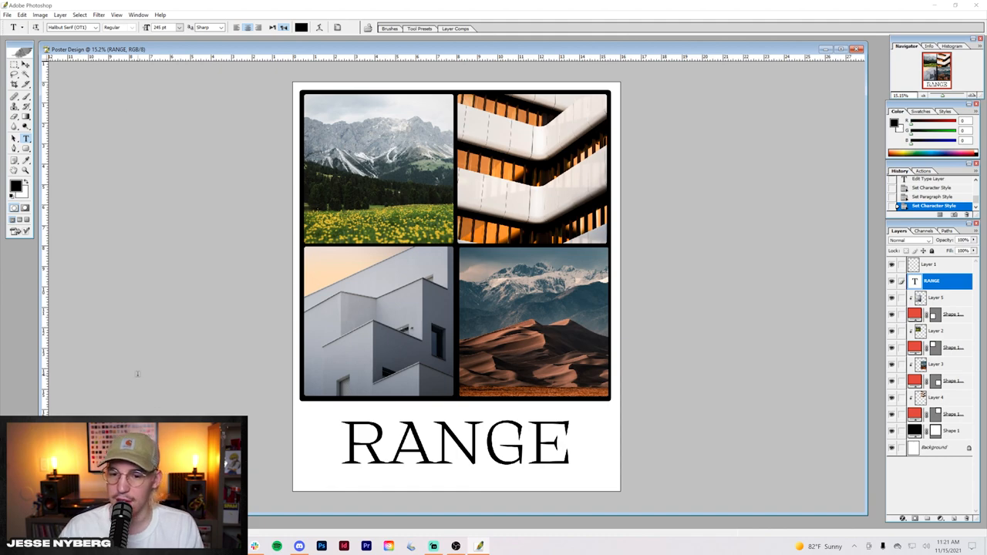
key(v)
- Free-transform the RANGE headline to stretch it across the poster width
key(ctrl+t)
drag(570, 443, 599, 447)
key(Return)
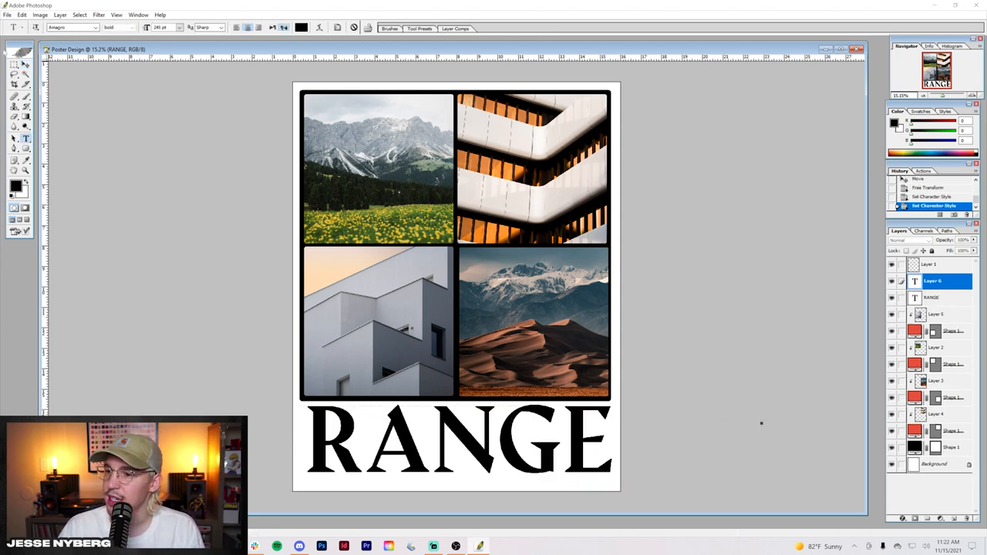
- Reselect the Type tool in horizontal orientation and draw a text box across the poster width
key(ctrl+Return)
key(v)
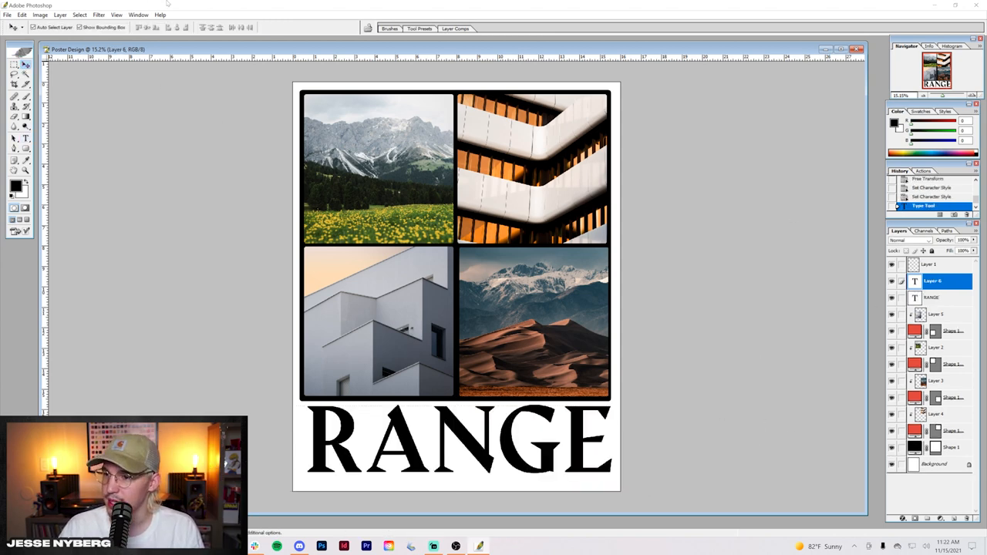
click(129, 10)
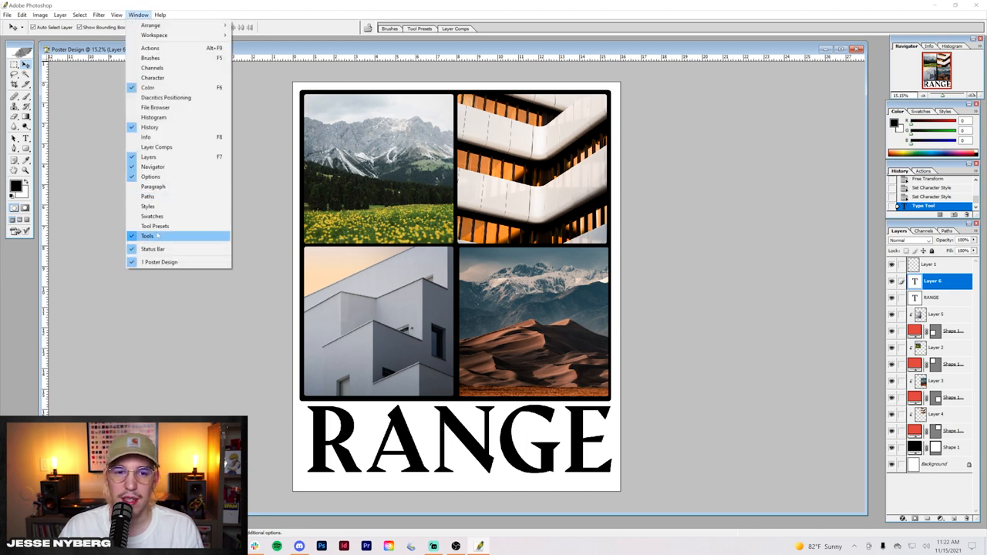
click(128, 42)
key(t)
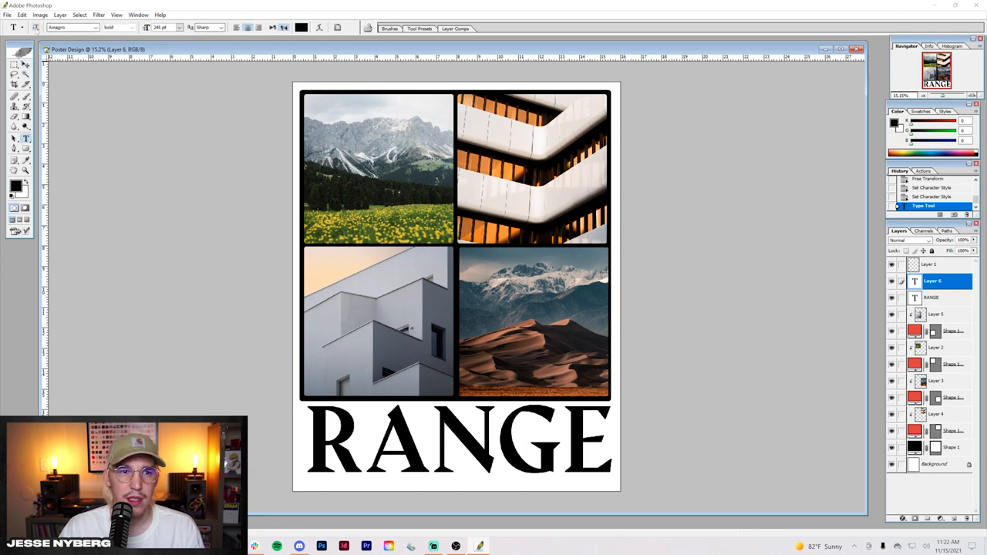
click(35, 28)
click(35, 28)
drag(108, 388, 599, 446)
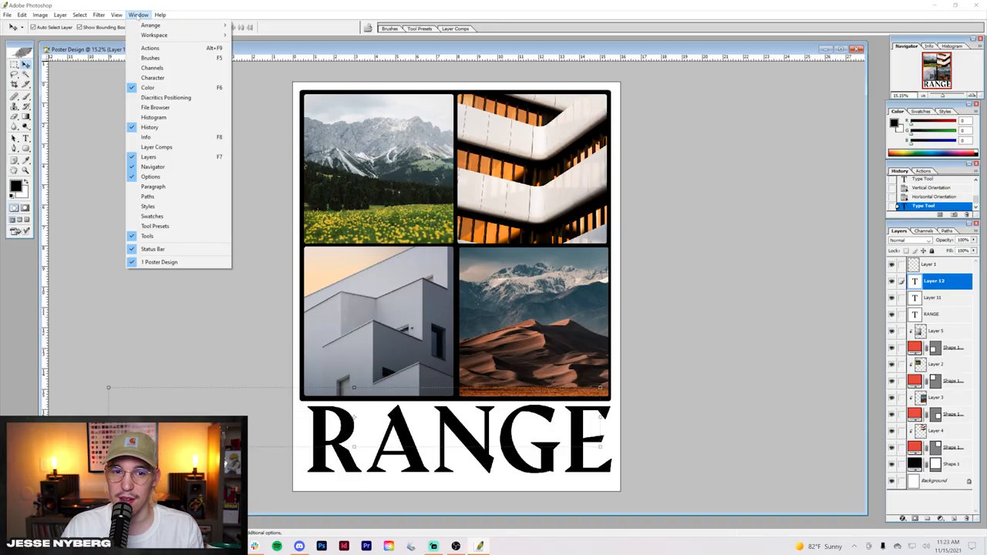
- In the Character panel set RANGE's tracking to -50 and kerning to optical
click(158, 78)
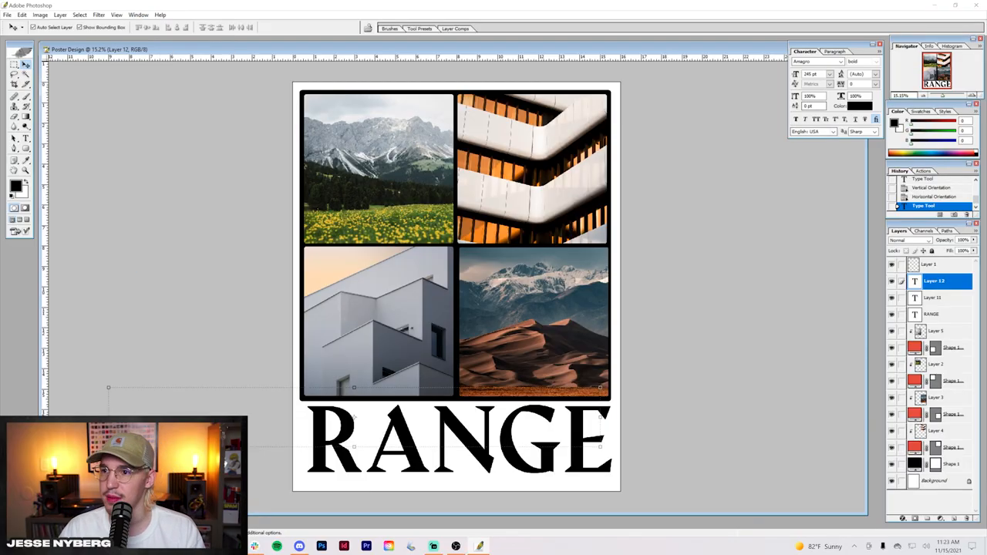
click(876, 84)
click(871, 113)
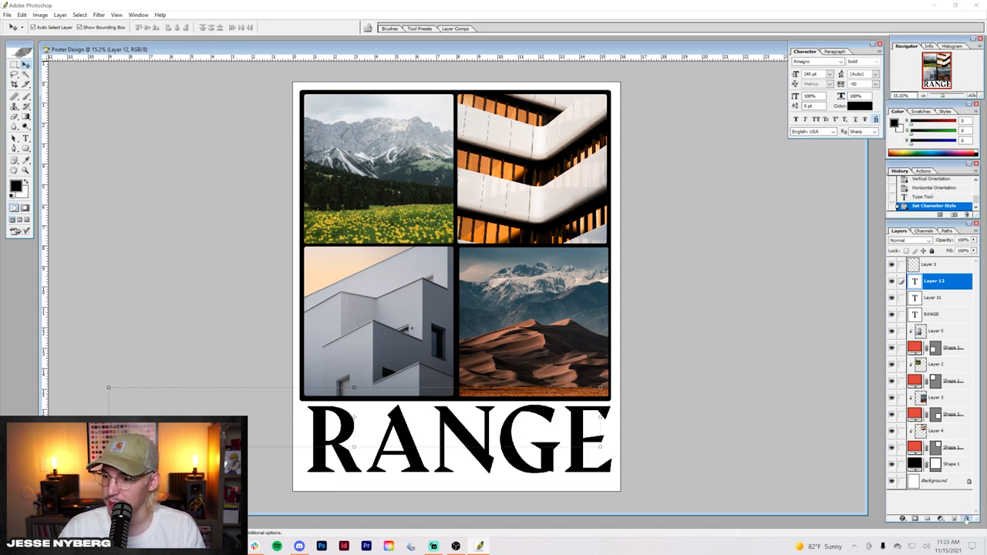
click(829, 84)
click(832, 103)
click(941, 300)
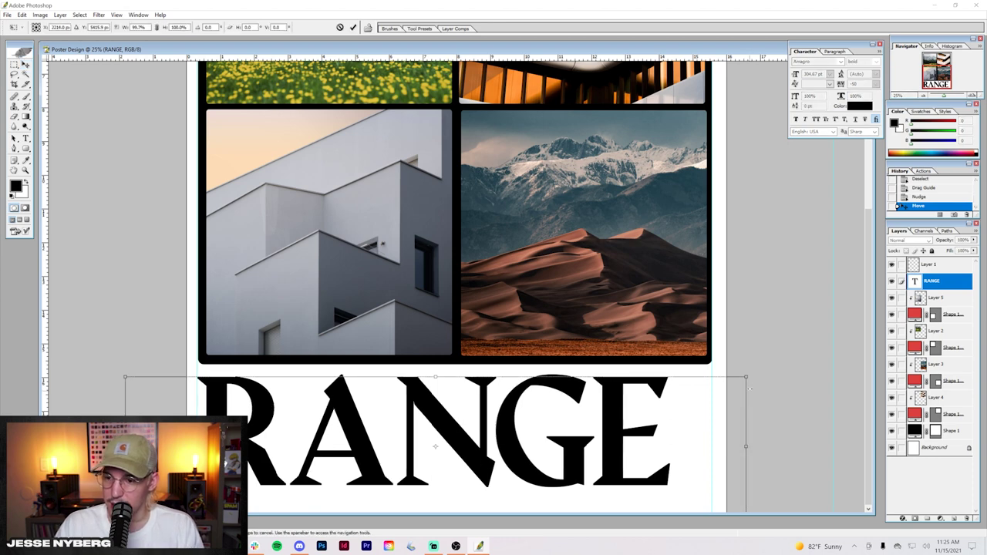
- Enlarge the RANGE headline and shift it down to span the poster beneath the grid
drag(747, 377, 797, 352)
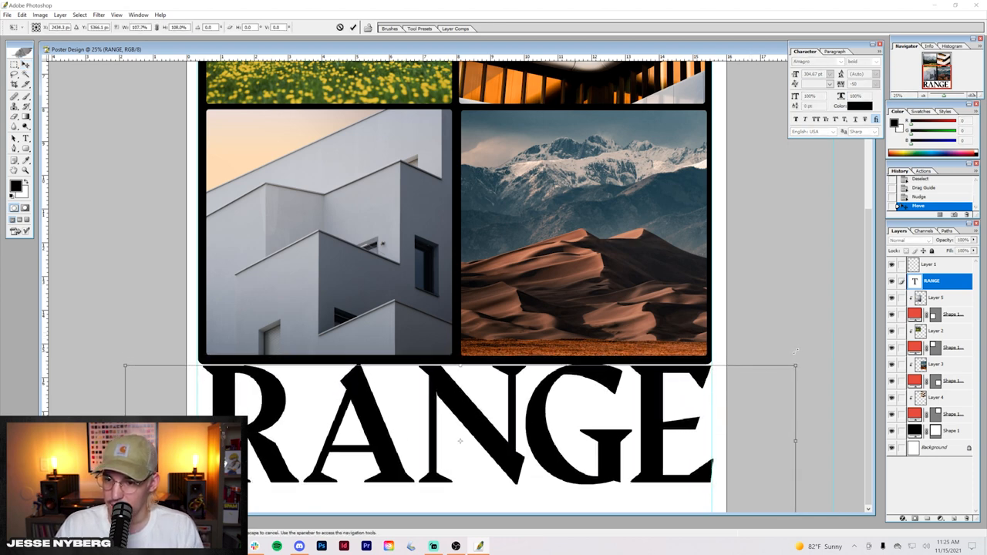
drag(656, 395, 656, 409)
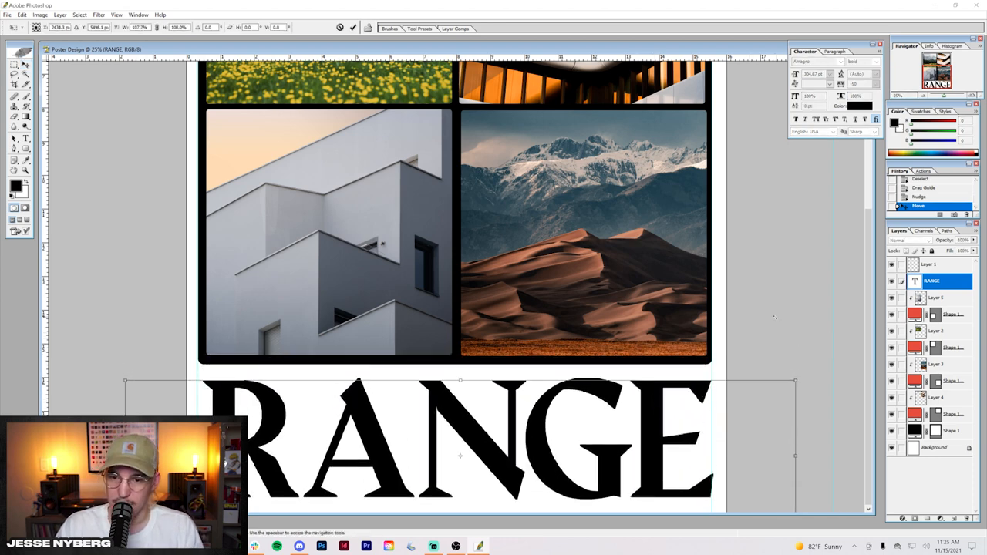
key(ctrl+minus)
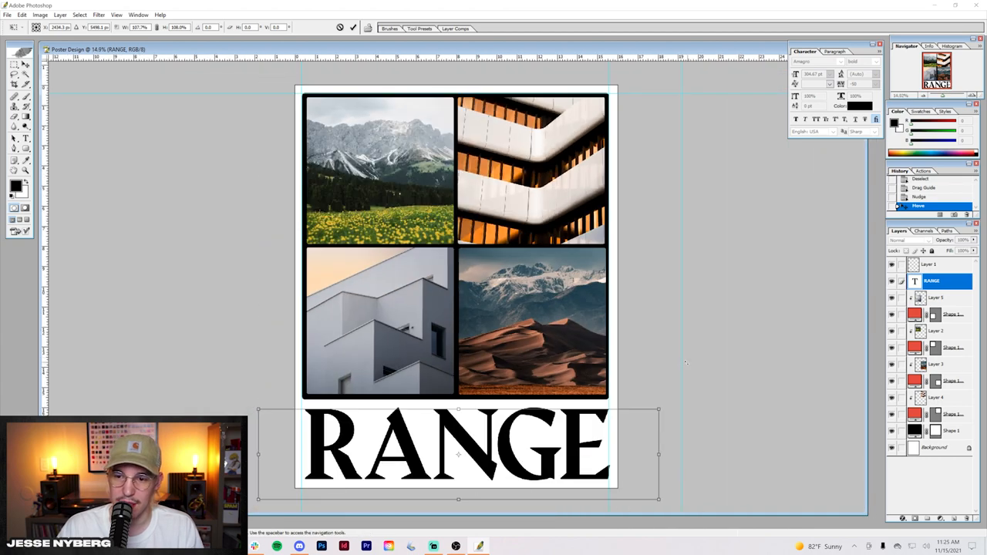
key(Return)
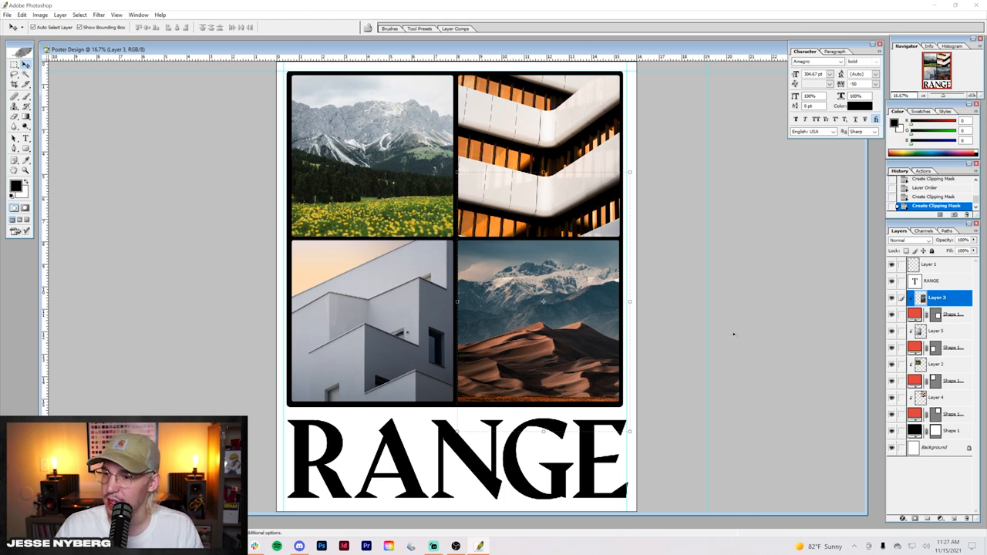
- Nudge the bottom-right photo and RANGE headline upward and align a vertical guide with the image edge
key(shift+Up)
click(937, 282)
key(shift+Up)
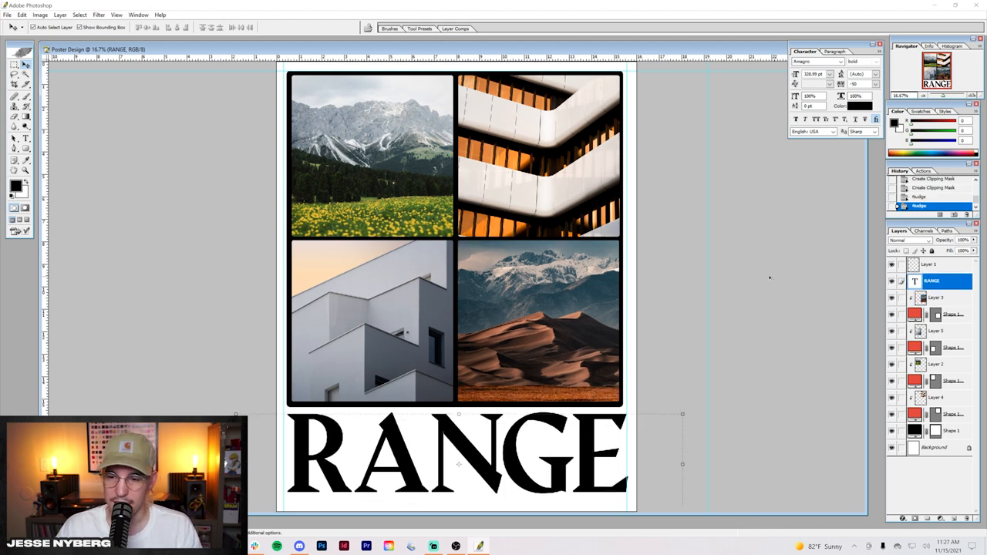
drag(625, 271, 286, 303)
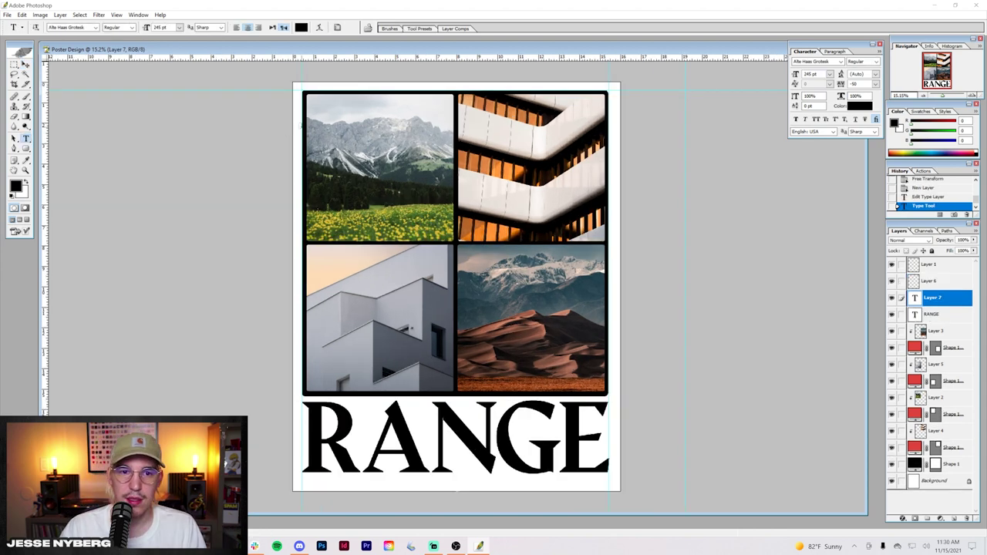
- Paste the quote as a new text line, set it to 21 pt All Caps beneath RANGE
click(300, 123)
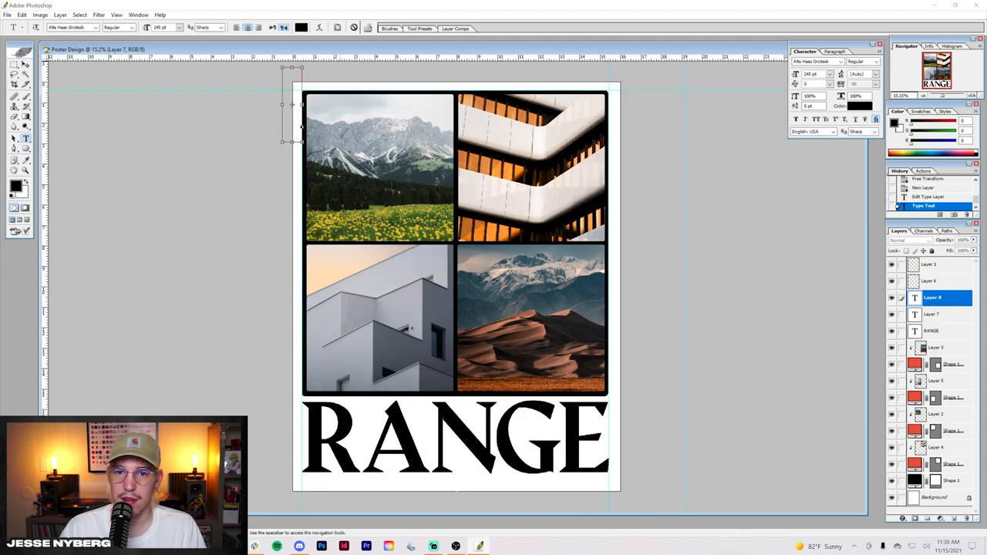
key(ctrl+v)
key(ctrl+Return)
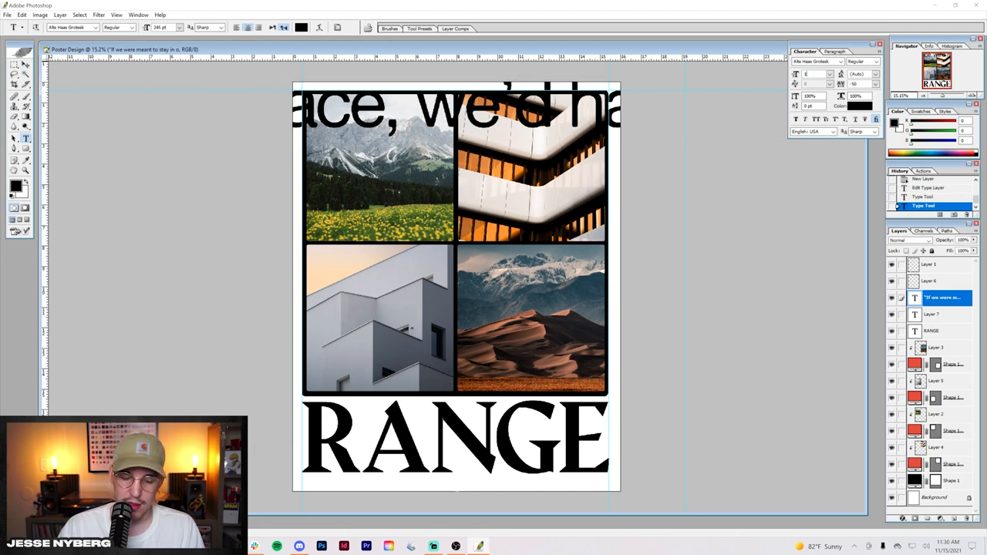
text(16)
key(Return)
text(24)
key(Return)
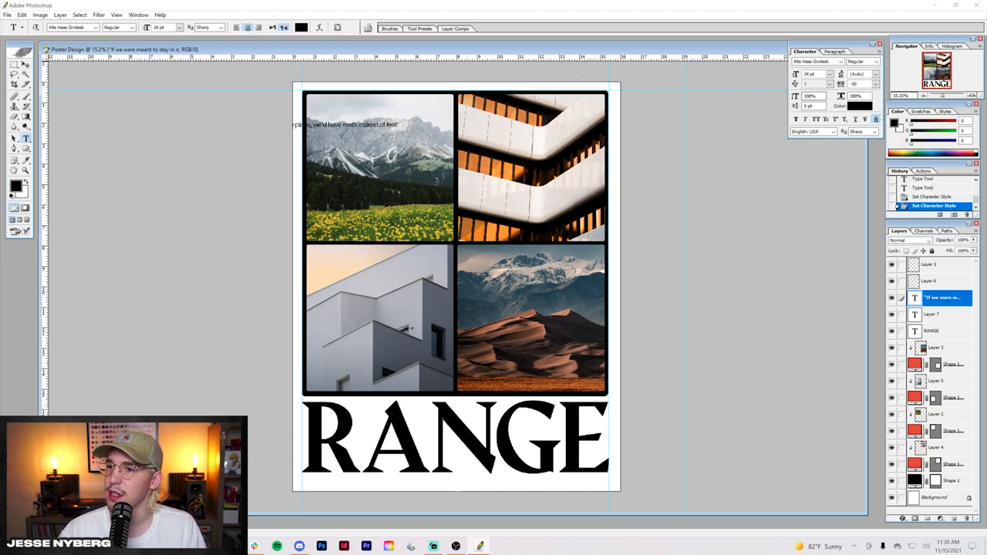
key(ctrl+shift+k)
text(21)
key(Return)
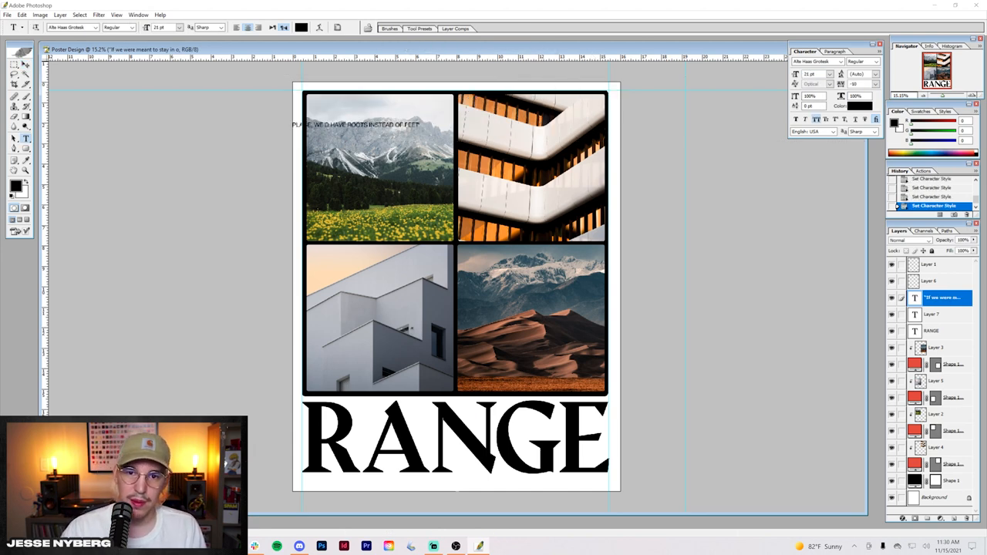
key(ctrl+minus)
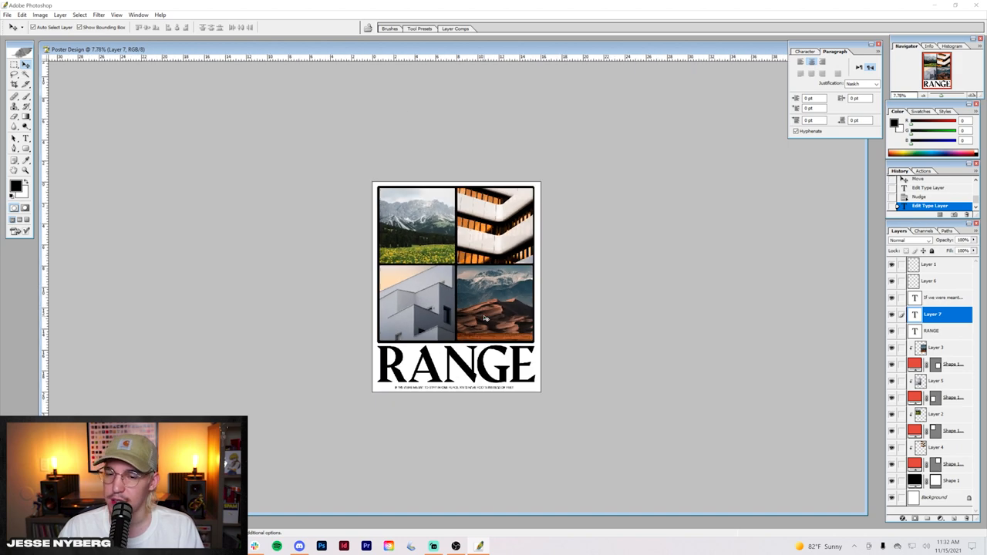
- Convert the texture scan's Background into a normal layer and bring it over the poster
key(ctrl+plus)
scroll(480, 316, up, 1)
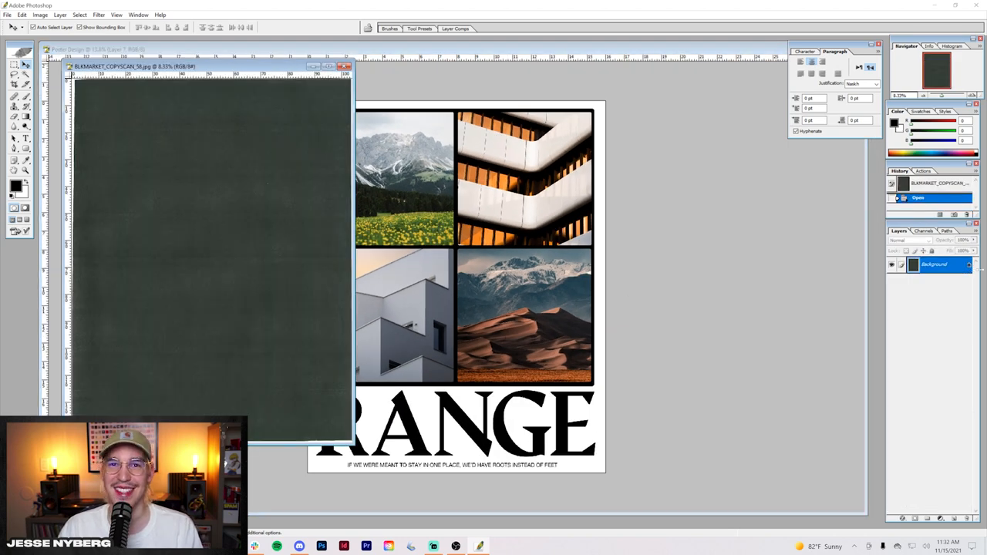
double_click(968, 266)
click(562, 259)
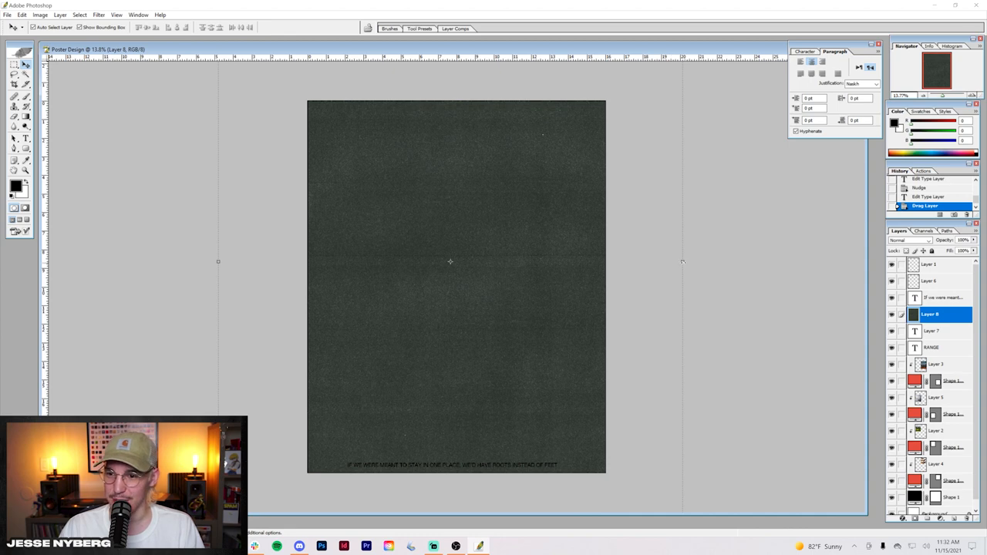
key(ctrl+minus)
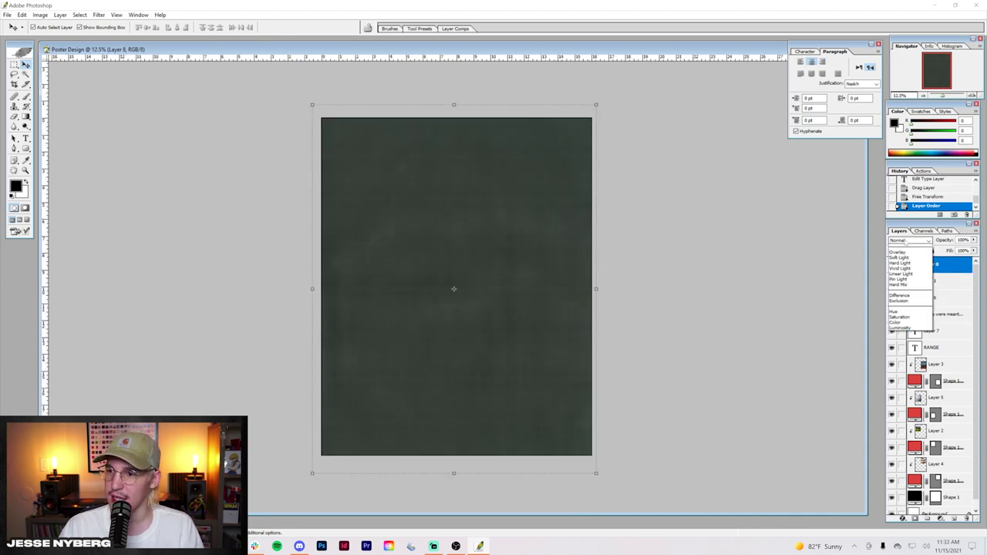
- Blend the texture layer in Lighten mode at 70% opacity over the whole poster
click(910, 240)
click(897, 290)
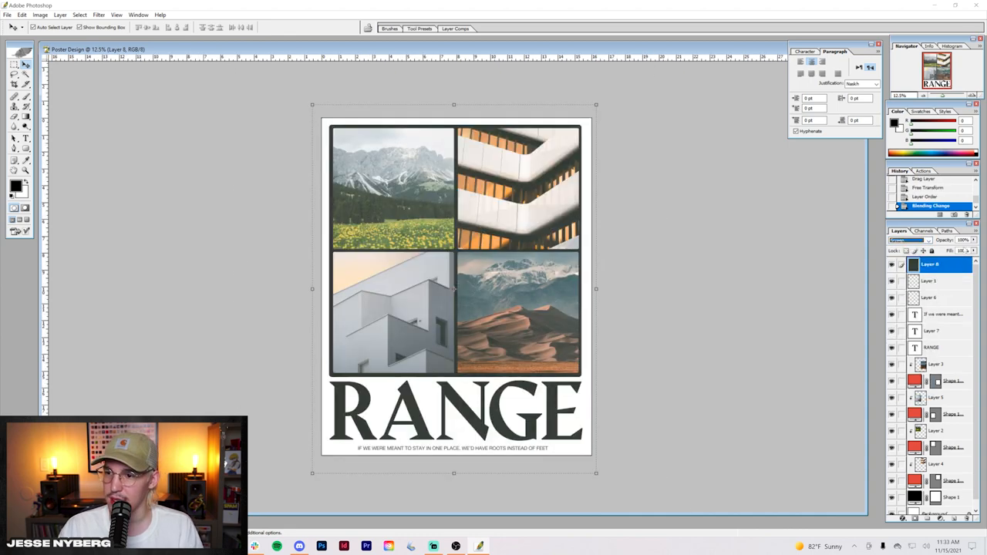
key(7)
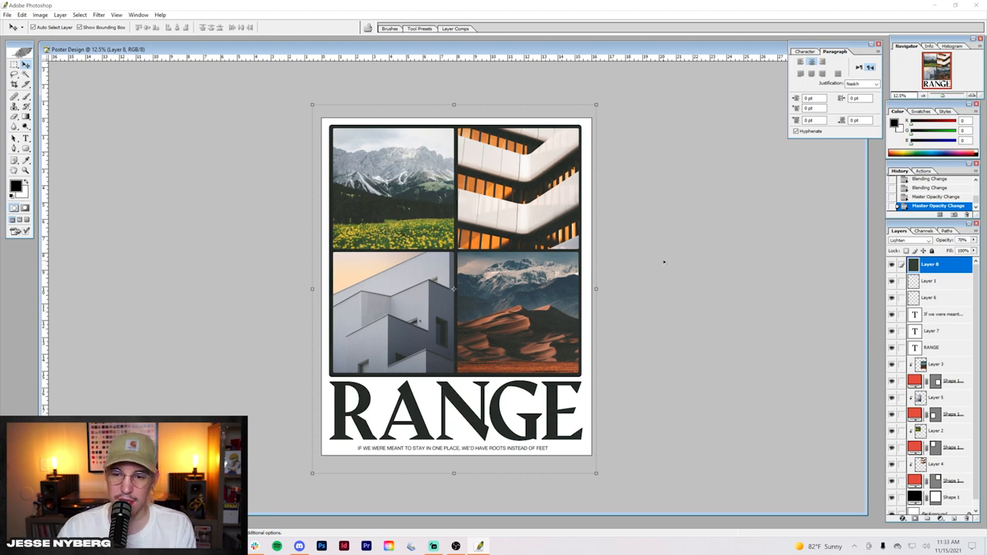
key(ctrl+plus)
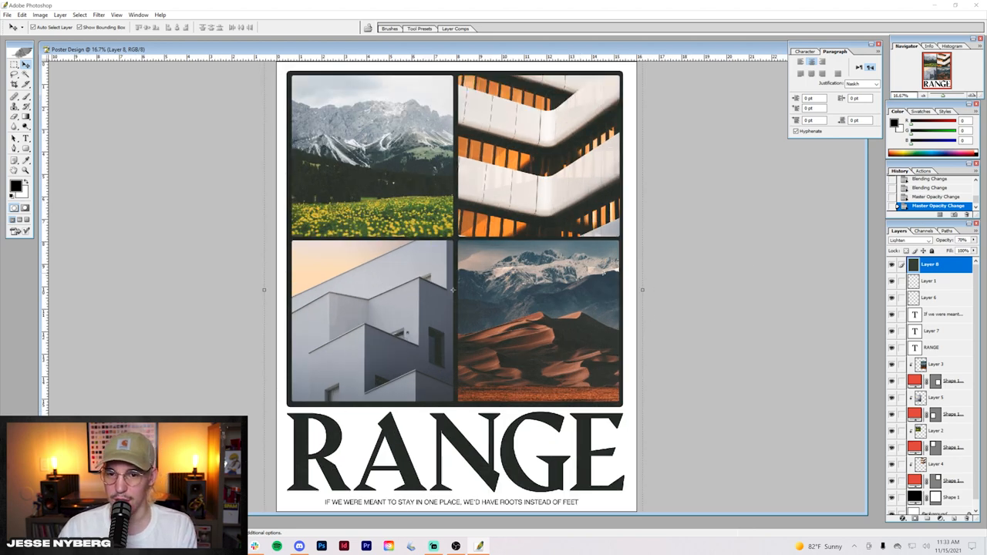
key(ctrl+minus)
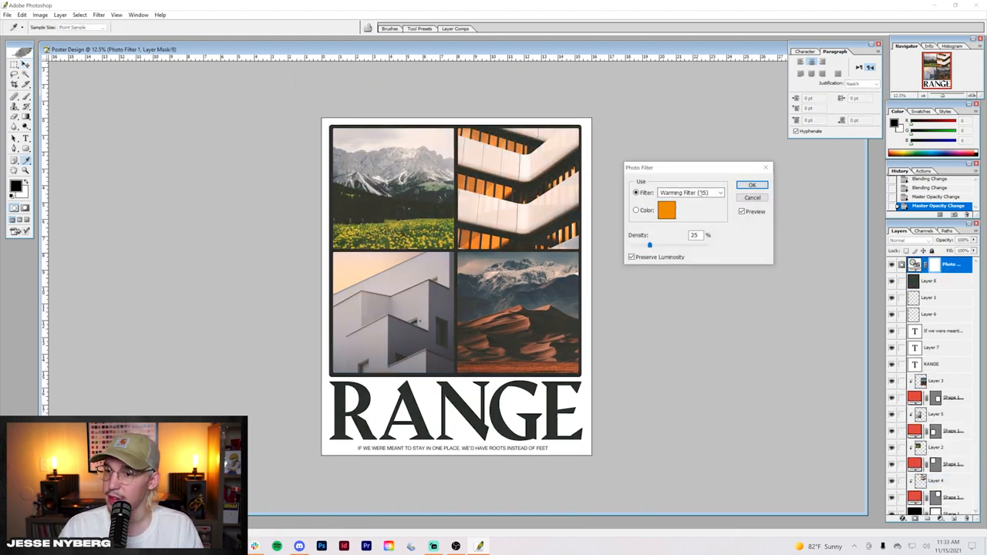
- Add a Warming Filter photo filter adjustment layer and begin tuning its opacity
click(718, 192)
key(Return)
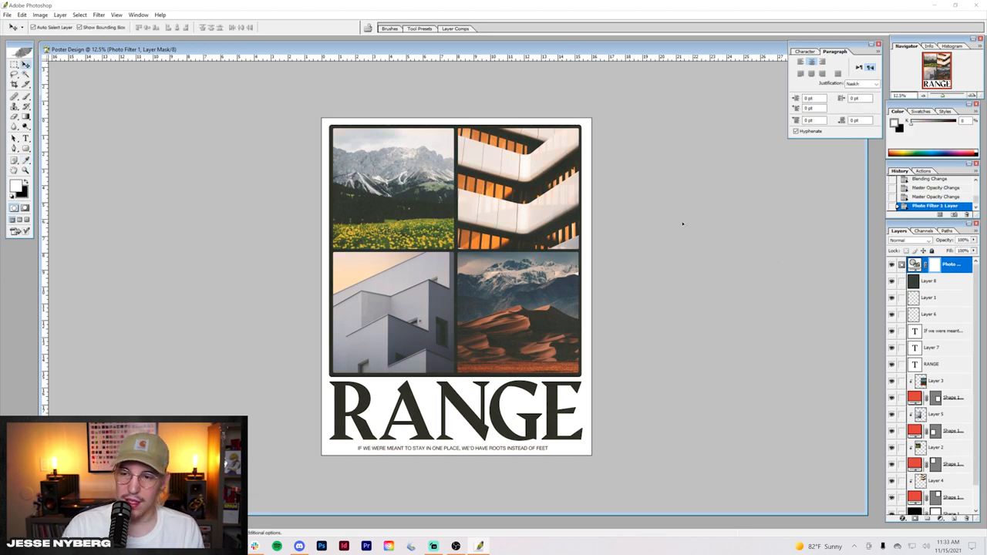
key(ctrl+plus)
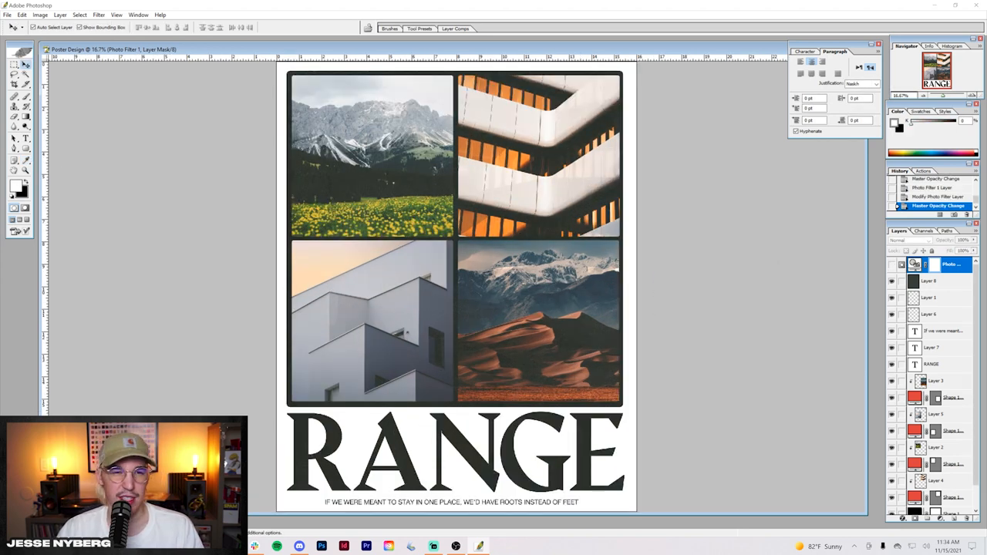
scroll(543, 382, down, 2)
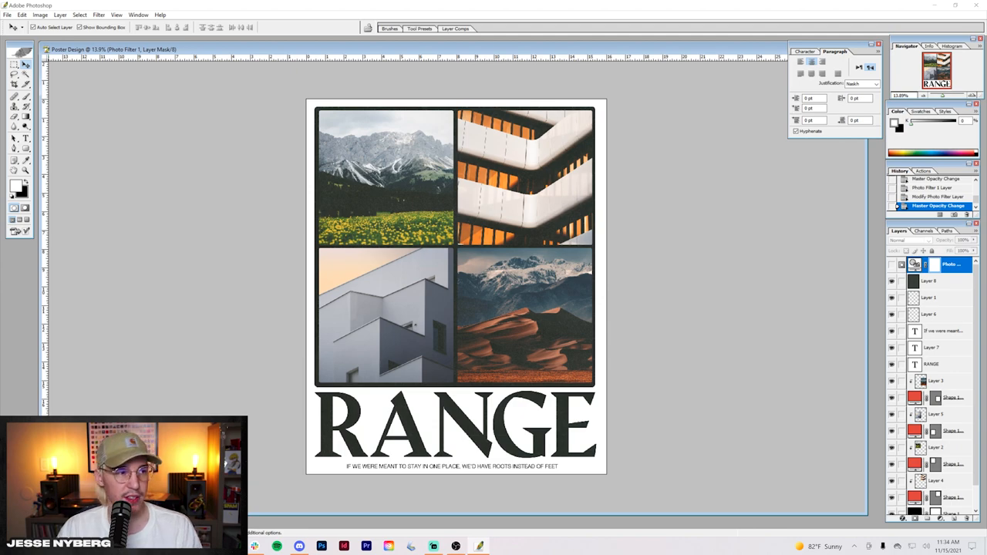